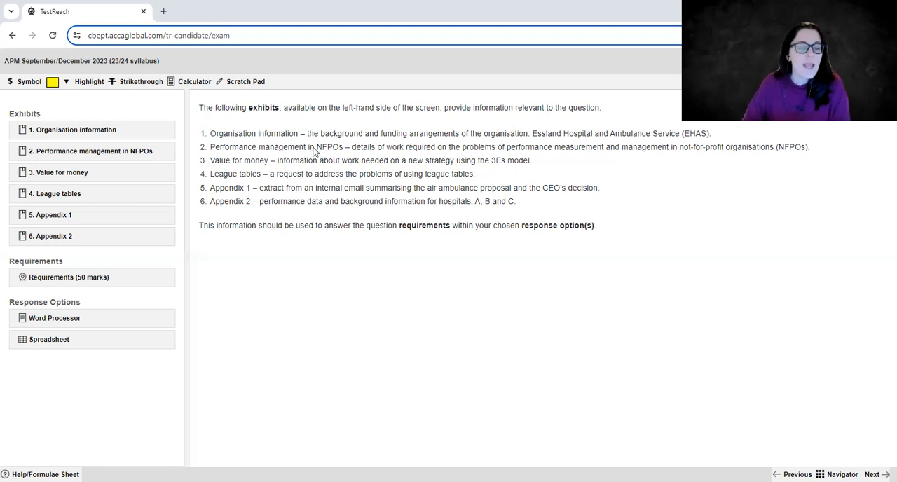
View the question's requirements (50 marks) in a moved and enlarged window, and close it after reading.
{"action": "left_click", "coordinate": [57, 279]}
{"action": "left_click_drag", "start_coordinate": [606, 98], "coordinate": [525, 156]}
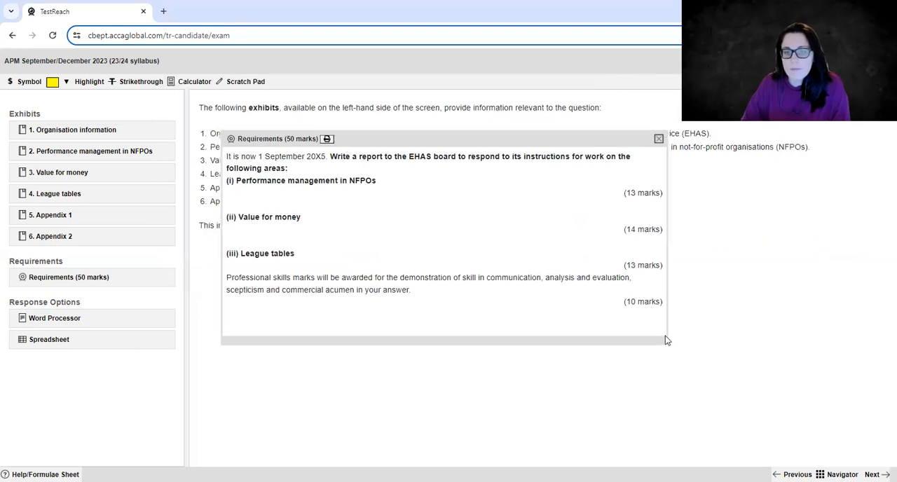
{"action": "left_click_drag", "start_coordinate": [662, 341], "coordinate": [696, 404]}
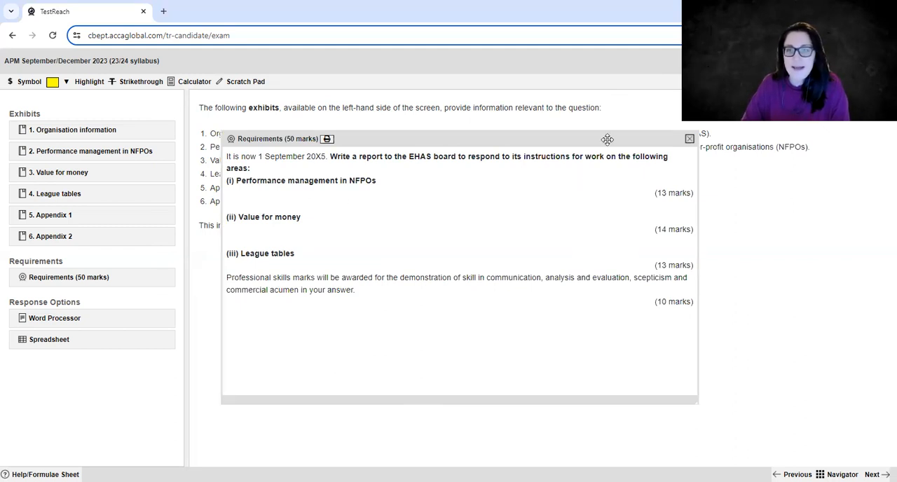
{"action": "left_click_drag", "start_coordinate": [607, 139], "coordinate": [587, 149]}
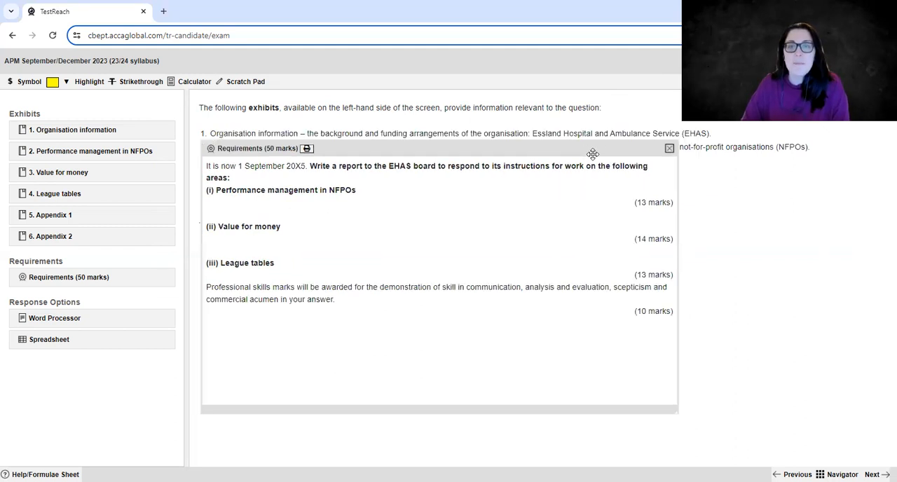
{"action": "left_click", "coordinate": [669, 148]}
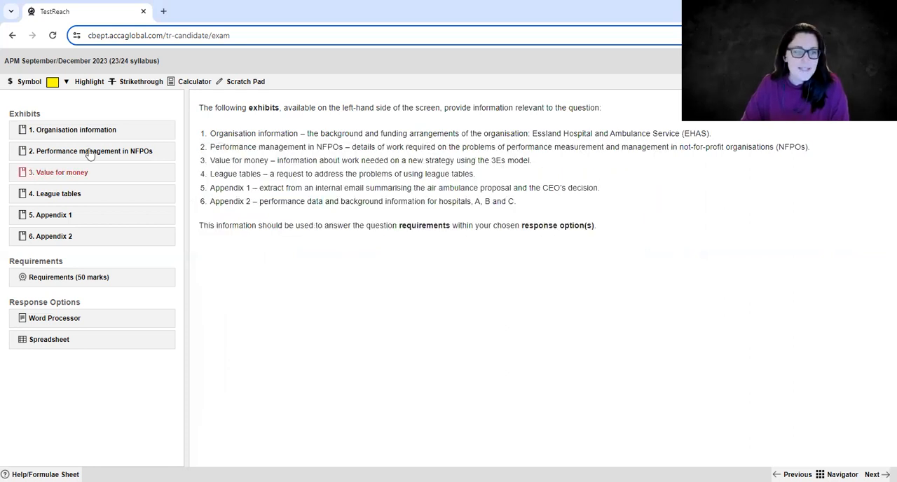
Open the Organisation information exhibit, widen its window and select its text.
{"action": "left_click", "coordinate": [70, 130]}
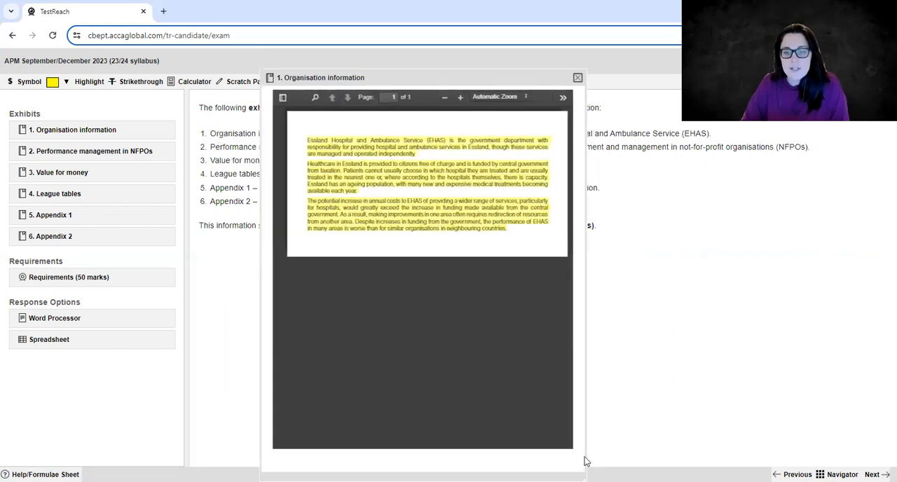
{"action": "left_click_drag", "start_coordinate": [586, 464], "coordinate": [779, 327]}
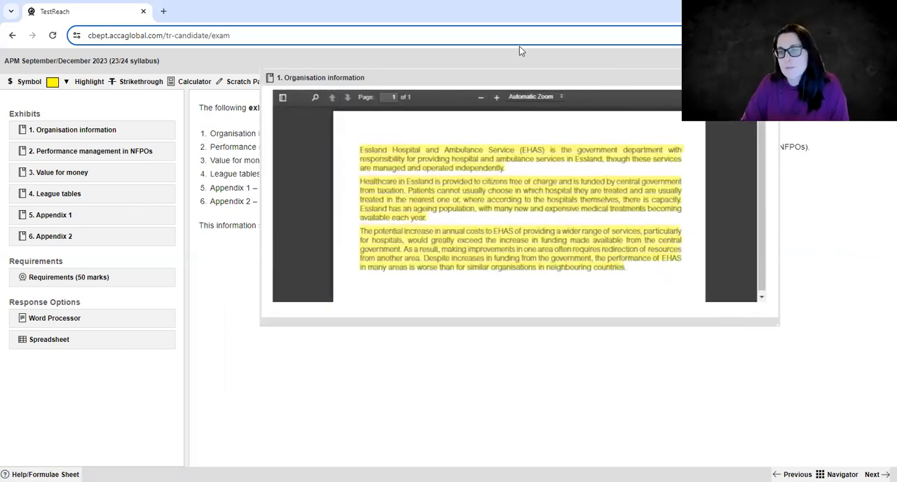
{"action": "key", "text": "ctrl+a"}
{"action": "left_click", "coordinate": [453, 189]}
{"action": "left_click", "coordinate": [522, 369]}
Shrink the Organisation information window and reposition it so the exhibit list and toolbar stay accessible.
{"action": "left_click_drag", "start_coordinate": [538, 76], "coordinate": [439, 108]}
{"action": "left_click_drag", "start_coordinate": [676, 356], "coordinate": [486, 325]}
{"action": "left_click_drag", "start_coordinate": [244, 269], "coordinate": [187, 227]}
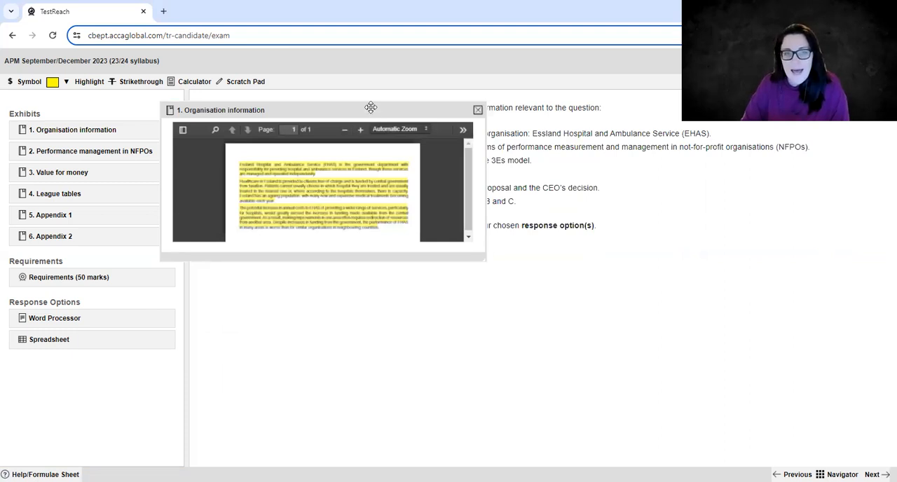
{"action": "left_click_drag", "start_coordinate": [368, 110], "coordinate": [348, 86]}
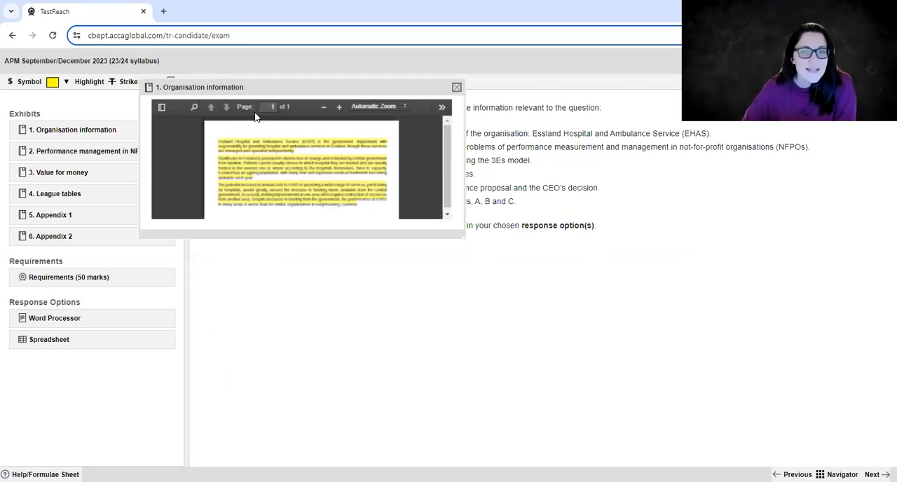
{"action": "left_click_drag", "start_coordinate": [315, 87], "coordinate": [348, 137]}
Open the Word Processor response and arrange it side by side with a taller Organisation information window.
{"action": "left_click", "coordinate": [74, 320]}
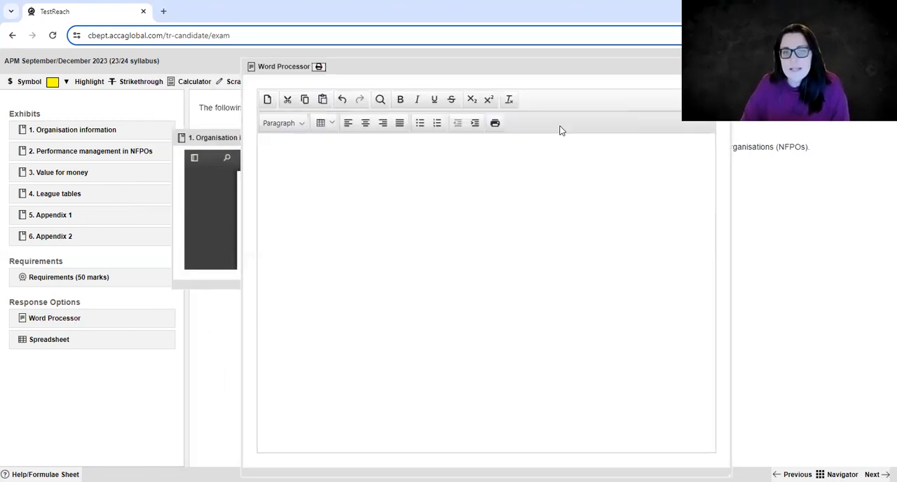
{"action": "left_click_drag", "start_coordinate": [666, 67], "coordinate": [676, 53]}
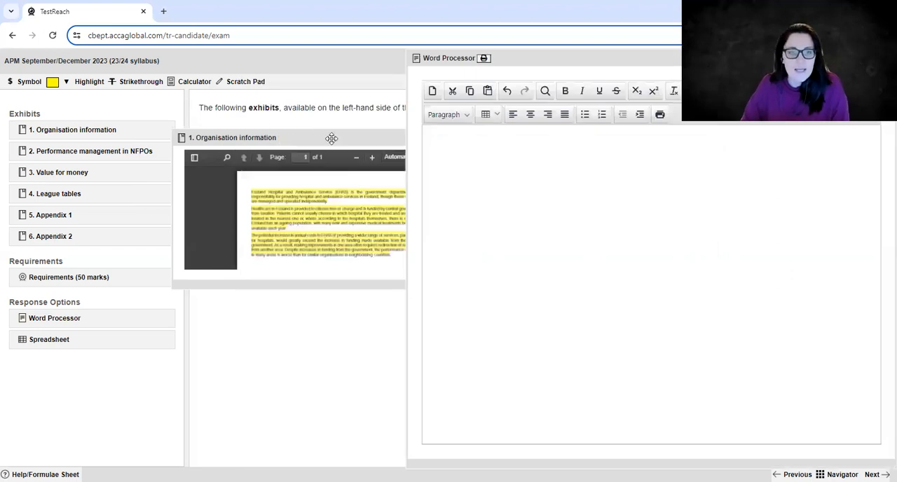
{"action": "mouse_move", "coordinate": [332, 139]}
{"action": "left_mouse_down"}
{"action": "mouse_move", "coordinate": [220, 95]}
{"action": "mouse_move", "coordinate": [208, 60]}
{"action": "left_mouse_up"}
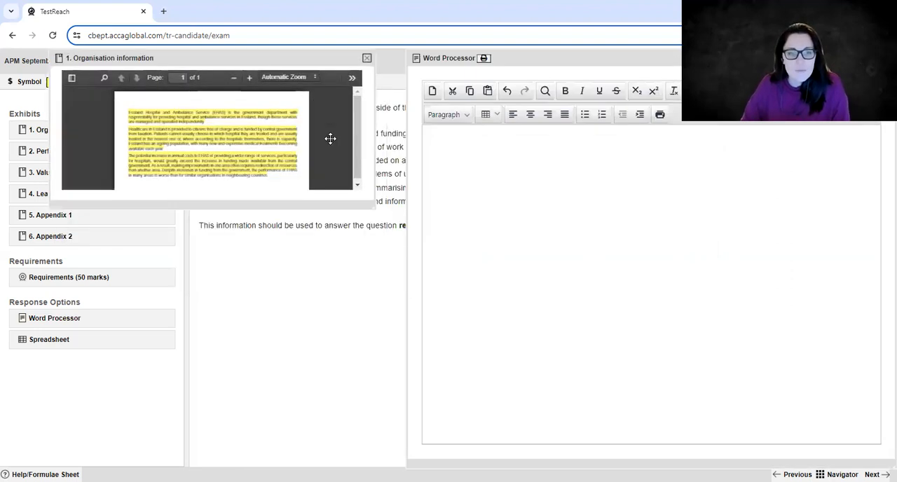
{"action": "left_click_drag", "start_coordinate": [373, 208], "coordinate": [373, 343]}
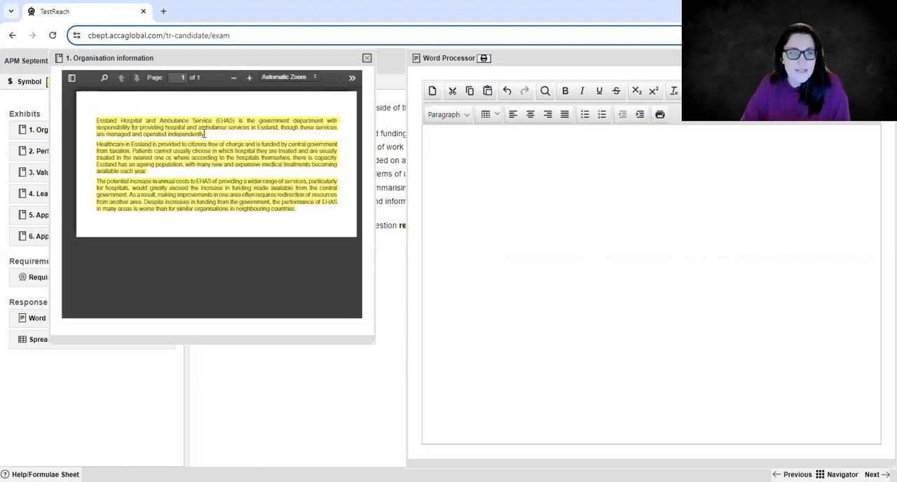
{"action": "left_click_drag", "start_coordinate": [211, 114], "coordinate": [234, 137]}
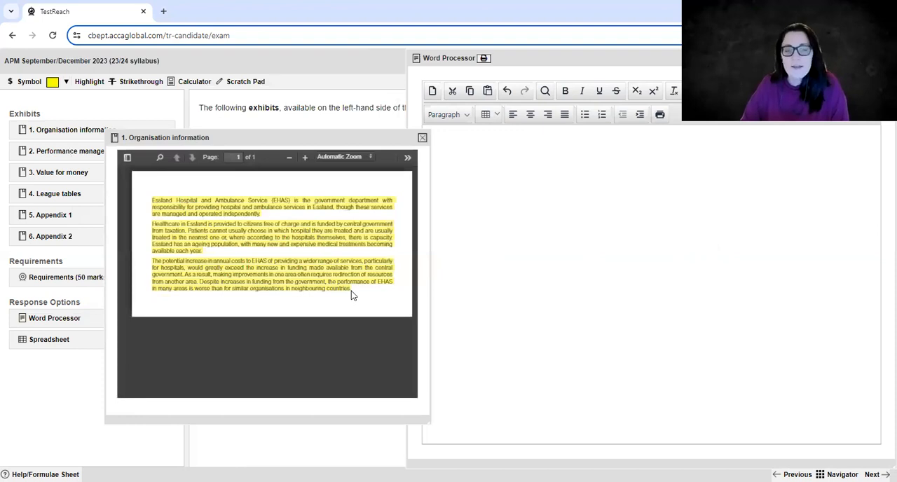
Copy all the text of the Organisation information exhibit into the Scratch Pad.
{"action": "left_click_drag", "start_coordinate": [351, 288], "coordinate": [173, 201]}
{"action": "mouse_move", "coordinate": [204, 234]}
{"action": "left_mouse_down"}
{"action": "mouse_move", "coordinate": [217, 258]}
{"action": "mouse_move", "coordinate": [173, 220]}
{"action": "left_mouse_up"}
{"action": "left_click_drag", "start_coordinate": [352, 288], "coordinate": [59, 205]}
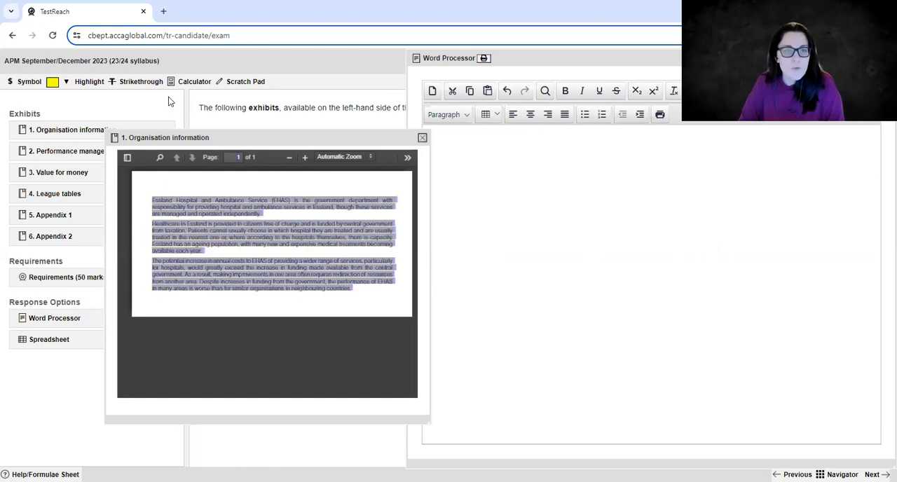
{"action": "left_click", "coordinate": [333, 249]}
{"action": "key", "text": "ctrl+v"}
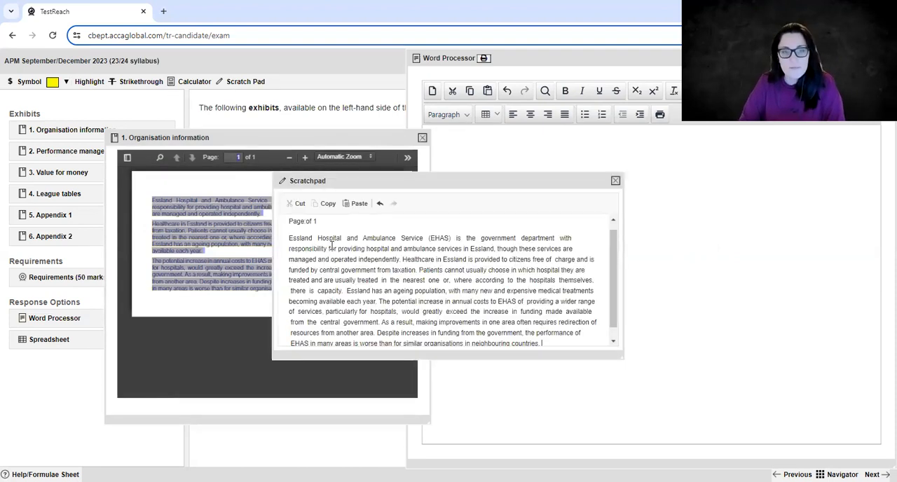
Move and enlarge the Scratch Pad window, and close the Organisation information exhibit behind it.
{"action": "left_click_drag", "start_coordinate": [378, 184], "coordinate": [263, 25]}
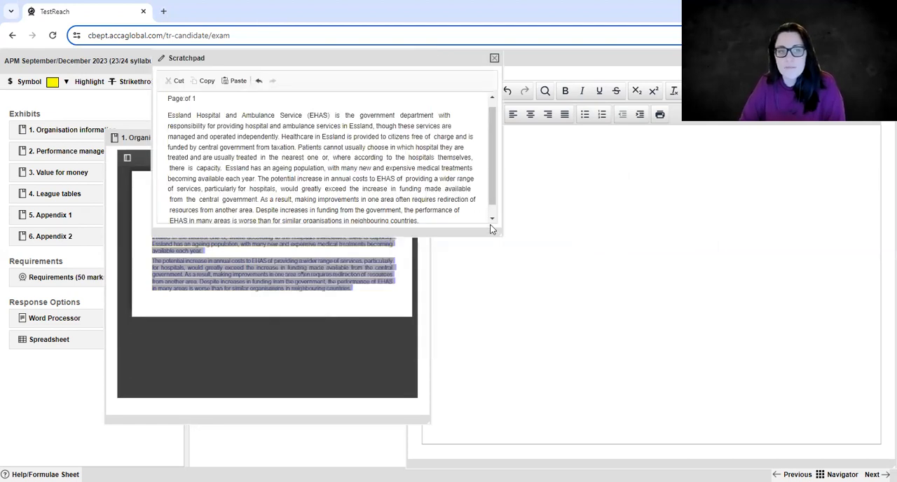
{"action": "left_click_drag", "start_coordinate": [498, 232], "coordinate": [664, 339]}
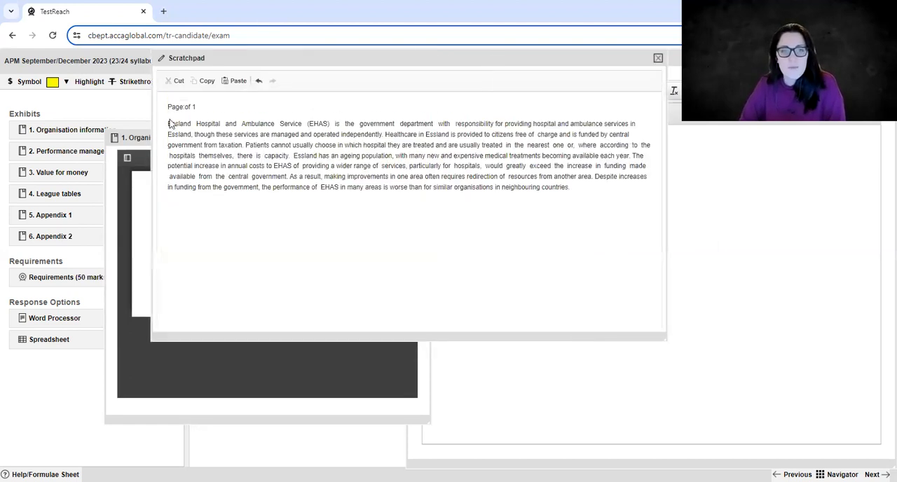
{"action": "left_click", "coordinate": [144, 138]}
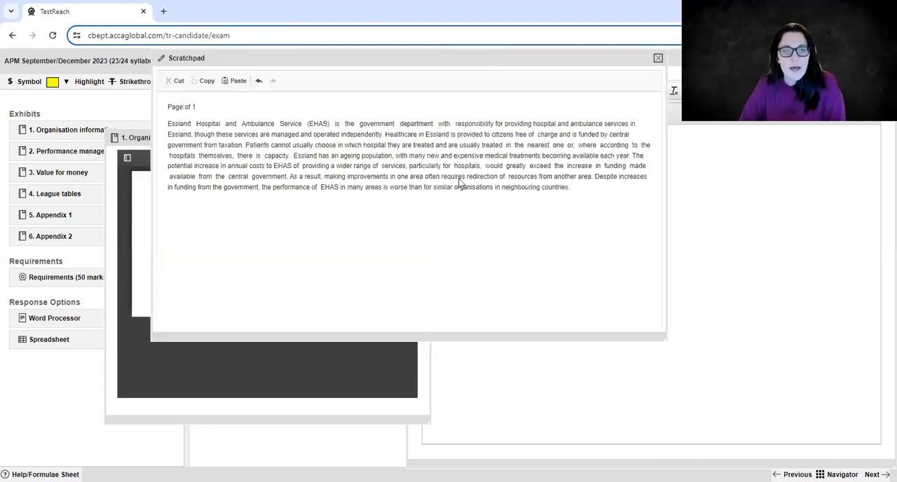
{"action": "left_click", "coordinate": [422, 139]}
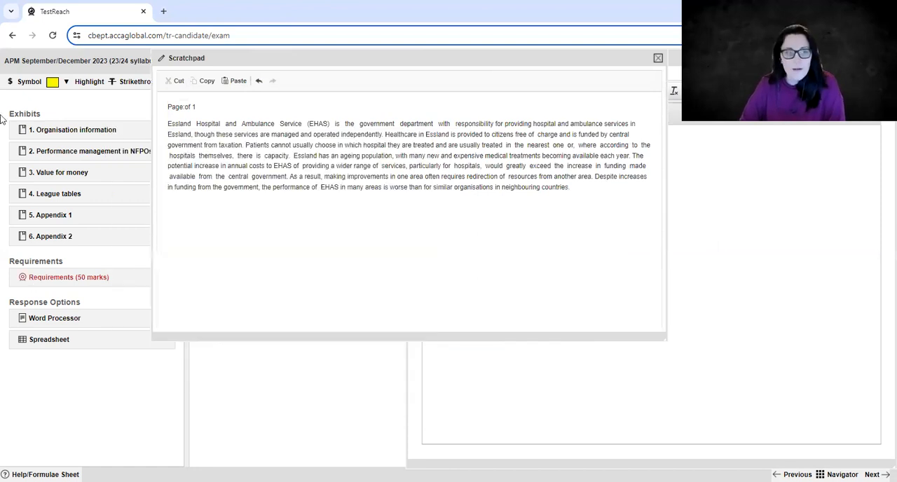
Copy the full text of the Performance management in NFPOs exhibit into the Scratch Pad, a few blank lines below the existing paragraph.
{"action": "left_click", "coordinate": [66, 154]}
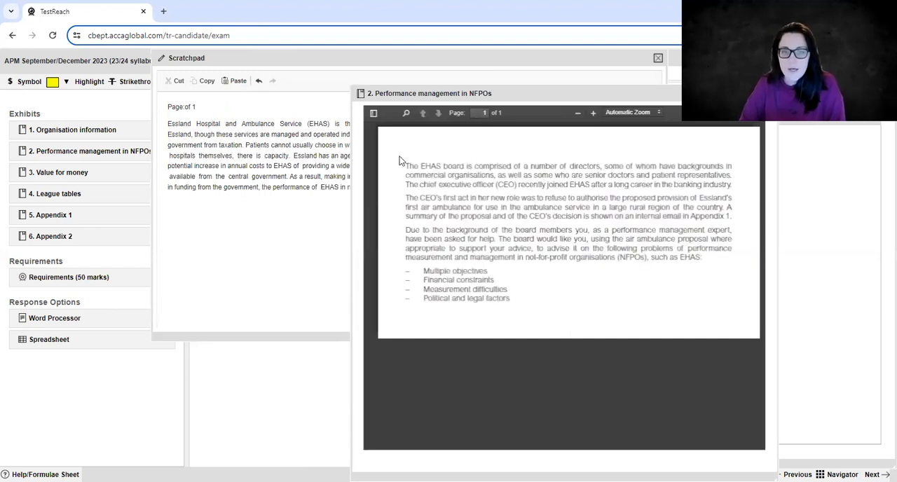
{"action": "key", "text": "ctrl+a"}
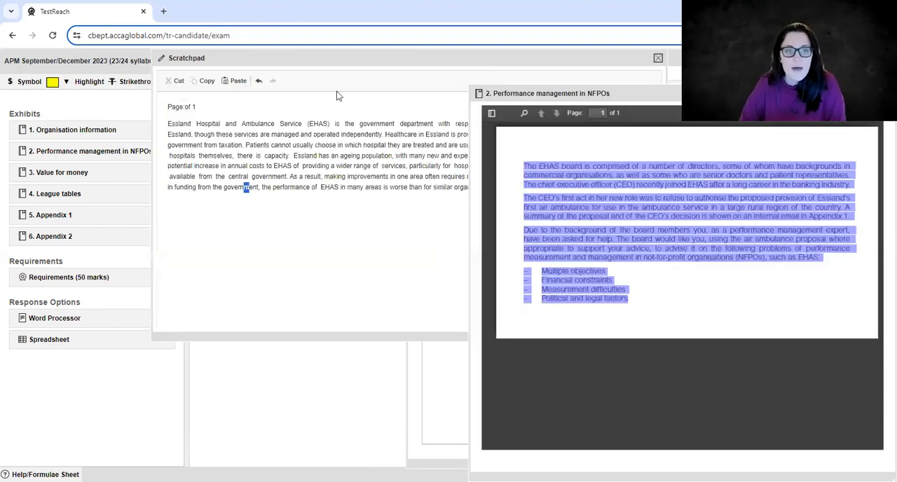
{"action": "left_click_drag", "start_coordinate": [346, 52], "coordinate": [134, 75]}
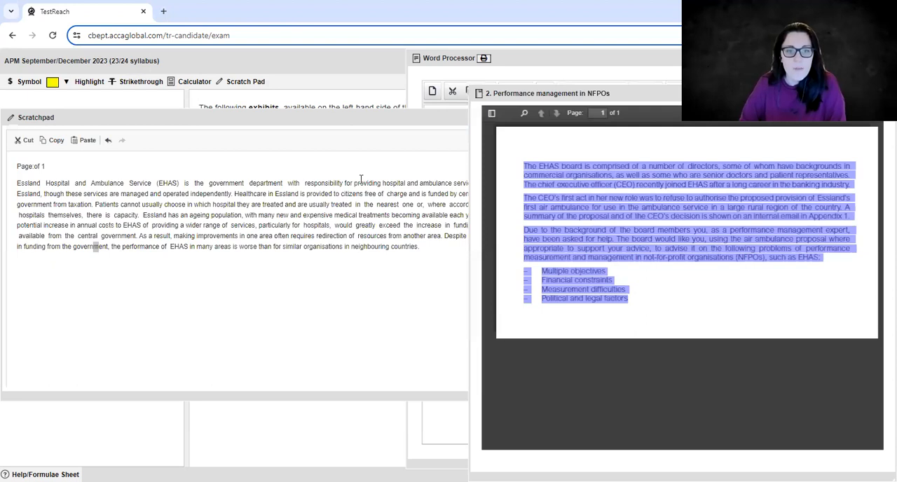
{"action": "left_click", "coordinate": [432, 207]}
{"action": "key", "text": "Return"}
{"action": "key", "text": "Return"}
{"action": "key", "text": "Return"}
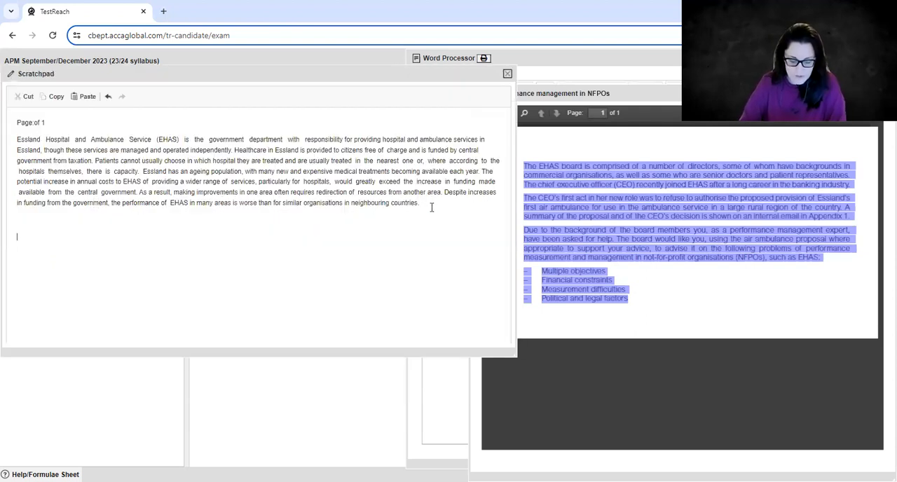
{"action": "key", "text": "ctrl+v"}
Close the Performance management in NFPOs exhibit and resize the Scratch Pad to fit beside the Word Processor.
{"action": "mouse_move", "coordinate": [524, 83]}
{"action": "left_mouse_down"}
{"action": "mouse_move", "coordinate": [402, 75]}
{"action": "mouse_move", "coordinate": [626, 79]}
{"action": "mouse_move", "coordinate": [535, 74]}
{"action": "left_mouse_up"}
{"action": "left_click", "coordinate": [612, 77]}
{"action": "left_click_drag", "start_coordinate": [250, 71], "coordinate": [268, 40]}
{"action": "left_click_drag", "start_coordinate": [525, 336], "coordinate": [364, 394]}
{"action": "left_click_drag", "start_coordinate": [400, 418], "coordinate": [405, 462]}
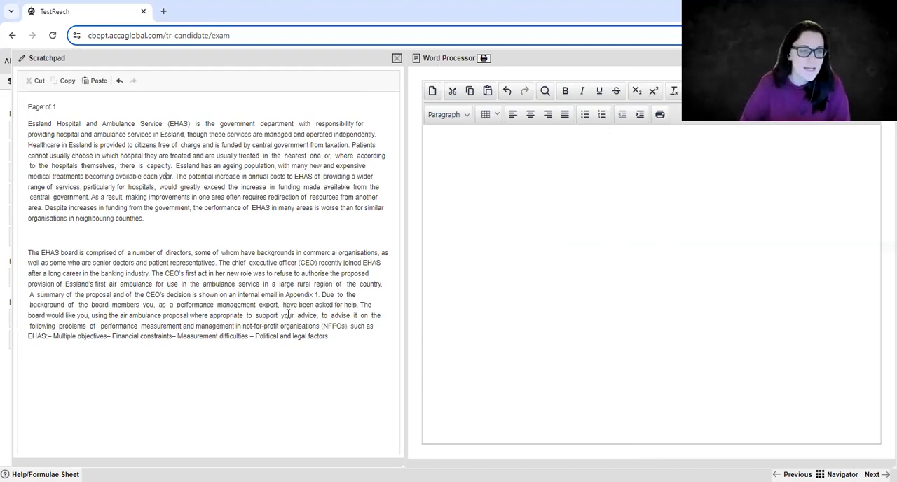
Delete "Essland Hospital and Ambulance Service (EHAS)" from the Scratch Pad's first paragraph and make "ambulance services in Essland" bold, italic and underlined.
{"action": "left_click_drag", "start_coordinate": [28, 123], "coordinate": [195, 125]}
{"action": "key", "text": "Delete"}
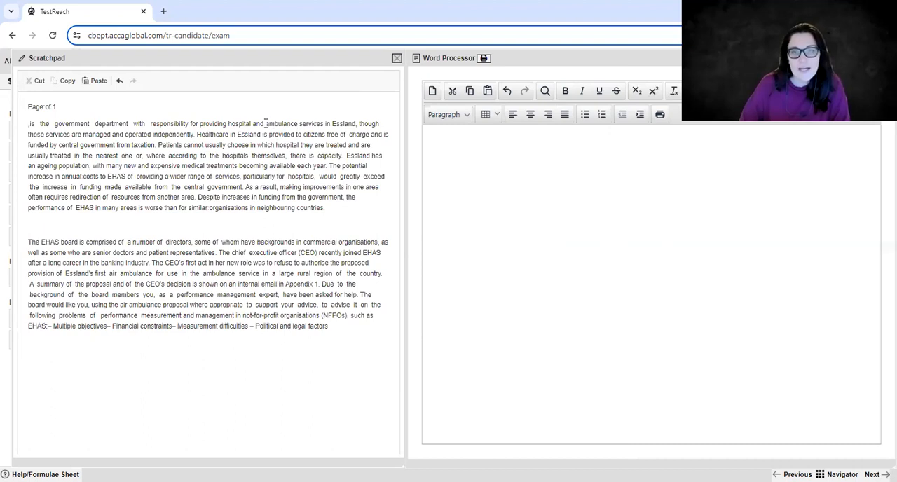
{"action": "left_click_drag", "start_coordinate": [266, 123], "coordinate": [357, 124]}
{"action": "key", "text": "ctrl+b"}
Make "particularly for hospitals," bold and underlined and "neighbouring countries." bold in the Scratch Pad's first paragraph.
{"action": "left_click_drag", "start_coordinate": [244, 177], "coordinate": [316, 176]}
{"action": "key", "text": "ctrl+b"}
{"action": "key", "text": "ctrl+u"}
{"action": "left_click", "coordinate": [292, 208]}
{"action": "left_click_drag", "start_coordinate": [258, 216], "coordinate": [341, 214]}
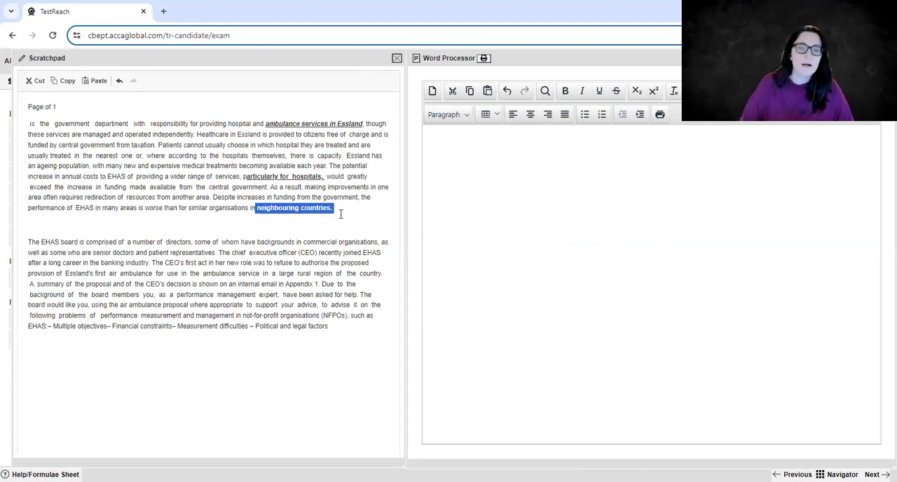
{"action": "left_click", "coordinate": [337, 219]}
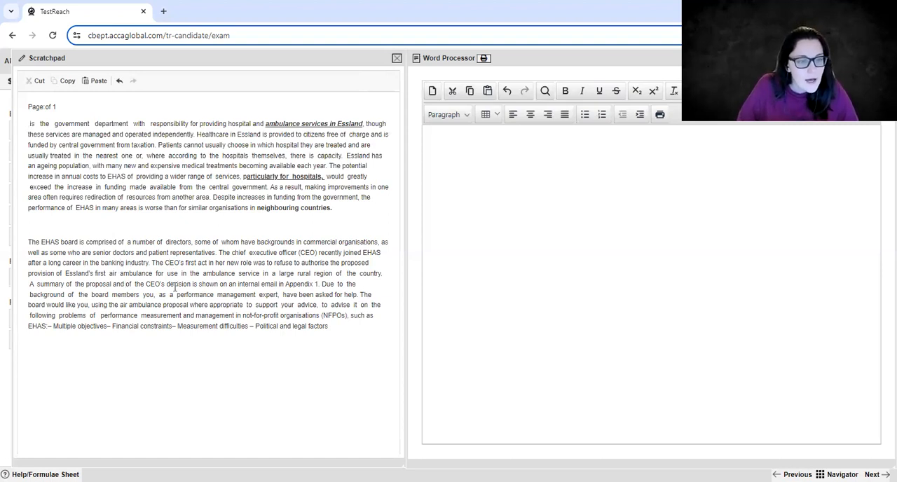
Copy the four NFPO problems, from "Multiple objectives" to "Political and legal factors", from the Scratch Pad into the Word Processor.
{"action": "left_click_drag", "start_coordinate": [343, 329], "coordinate": [50, 332]}
{"action": "key", "text": "ctrl+c"}
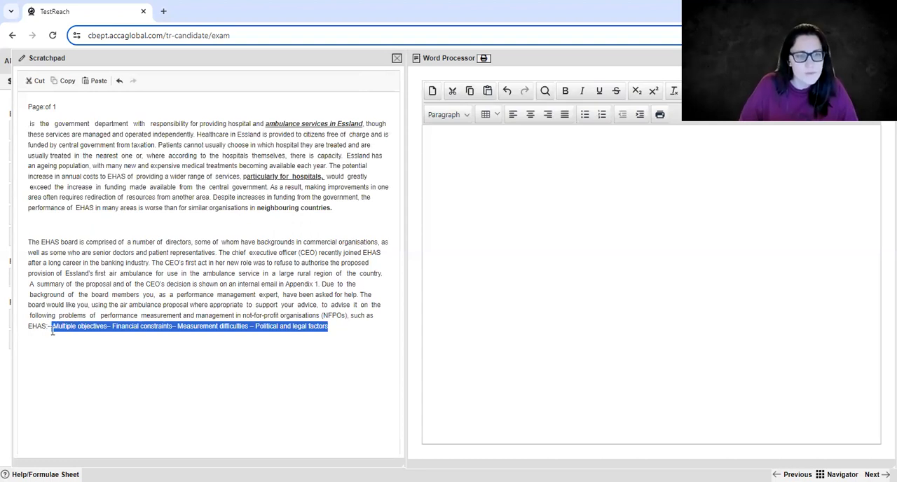
{"action": "left_click", "coordinate": [512, 177]}
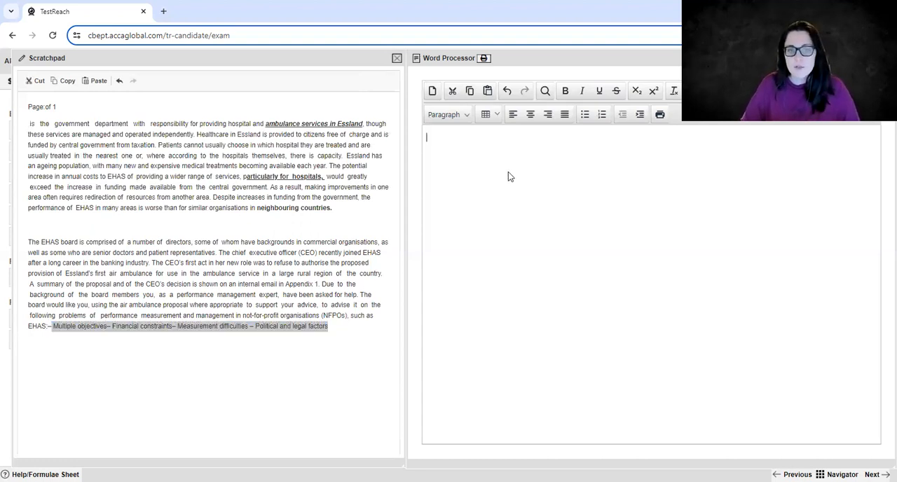
{"action": "key", "text": "ctrl+v"}
Split the pasted problems in the Word Processor so each of the four headings sits on its own line.
{"action": "left_click", "coordinate": [498, 137]}
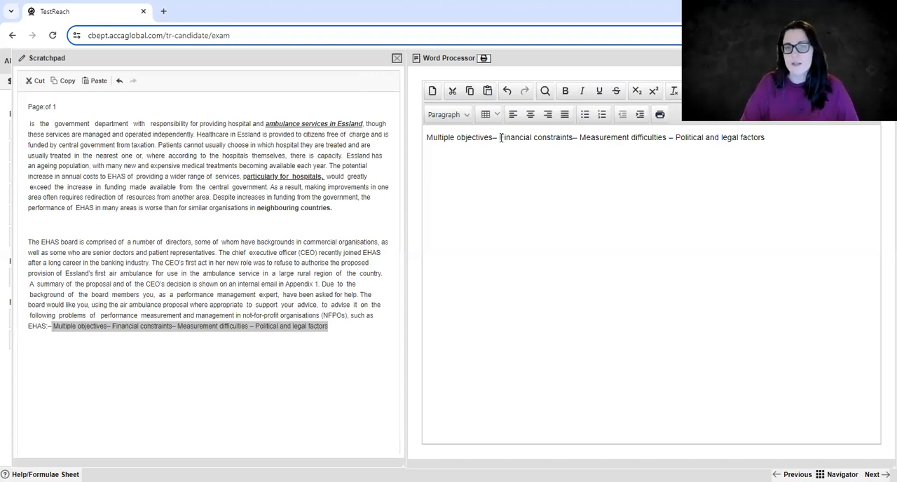
{"action": "key", "text": "Return"}
{"action": "left_click", "coordinate": [508, 154]}
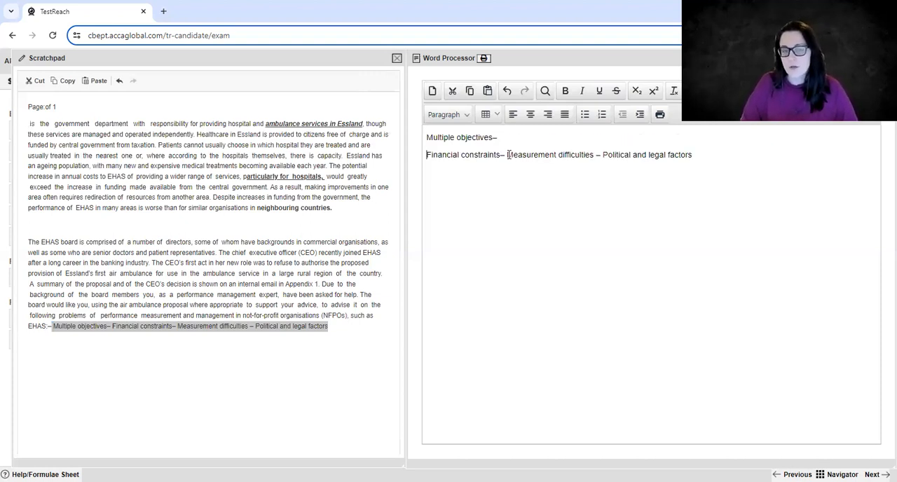
{"action": "key", "text": "Return"}
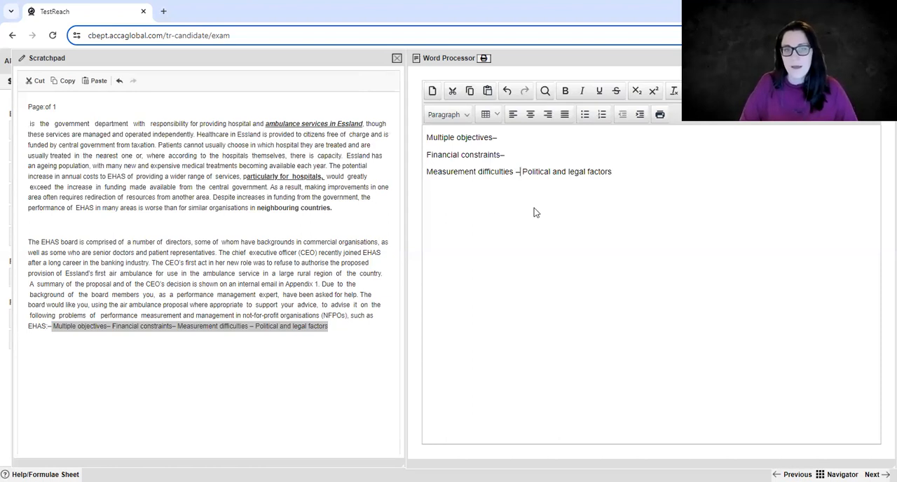
{"action": "key", "text": "Return"}
{"action": "left_click", "coordinate": [304, 241]}
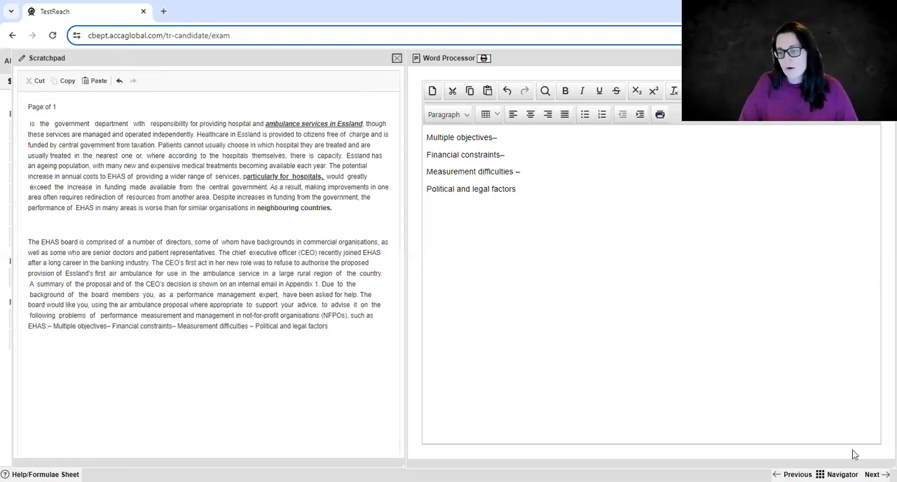
Go to the next exam question.
{"action": "left_click", "coordinate": [872, 474]}
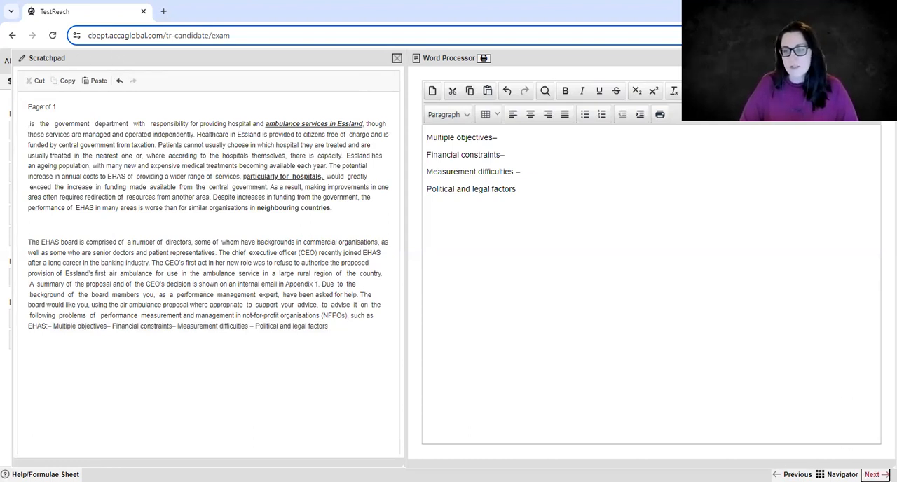
{"action": "left_click", "coordinate": [875, 474]}
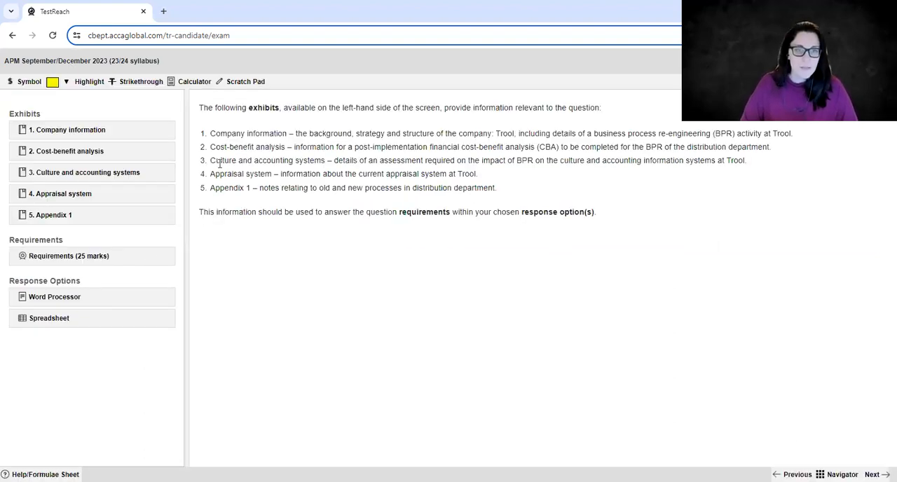
Check the Scratch Pad's contents from within this question, selecting all the text, and close it.
{"action": "left_click", "coordinate": [236, 82]}
{"action": "left_click", "coordinate": [367, 302]}
{"action": "key", "text": "ctrl+a"}
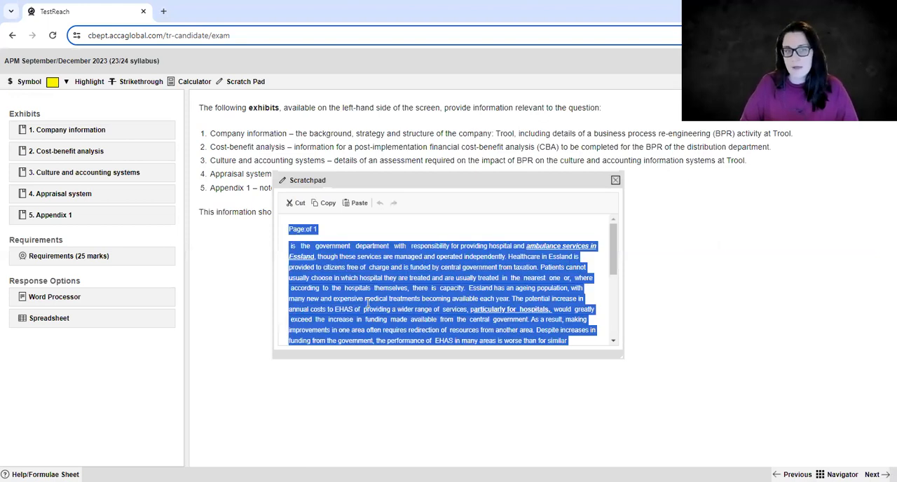
{"action": "left_click", "coordinate": [615, 182]}
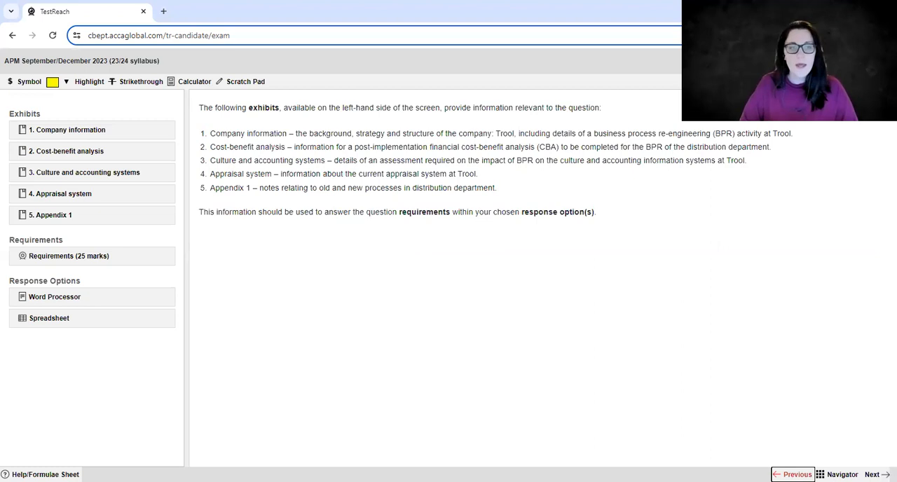
Return to the 50-mark EHAS question and open its Spreadsheet response, moving it clear of the exhibits list.
{"action": "left_click", "coordinate": [794, 474]}
{"action": "left_click", "coordinate": [794, 475]}
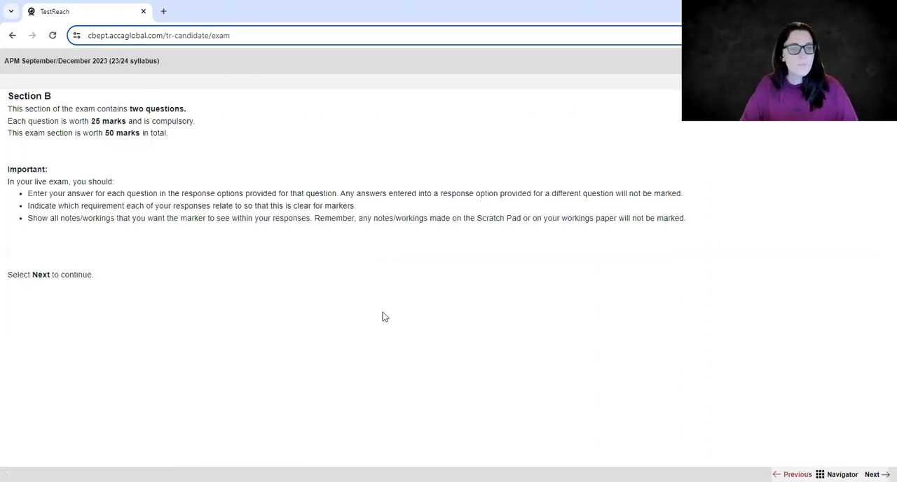
{"action": "left_click", "coordinate": [49, 340]}
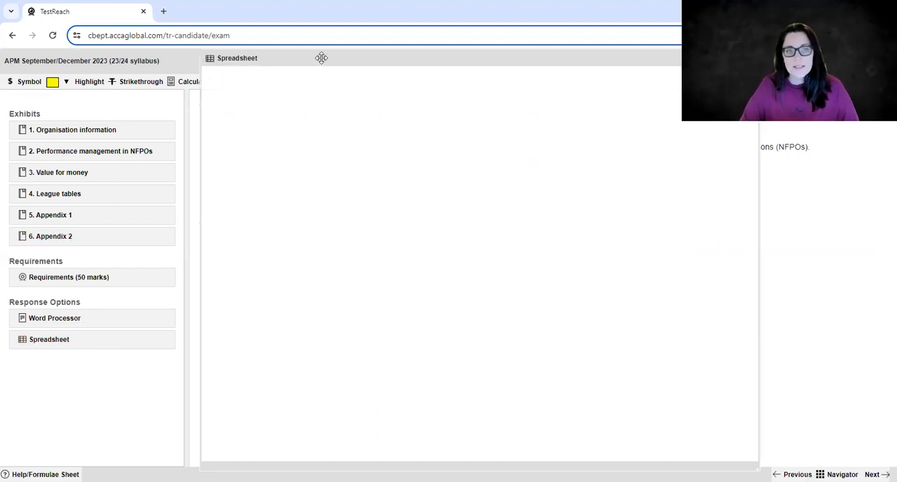
{"action": "left_click_drag", "start_coordinate": [325, 58], "coordinate": [454, 58]}
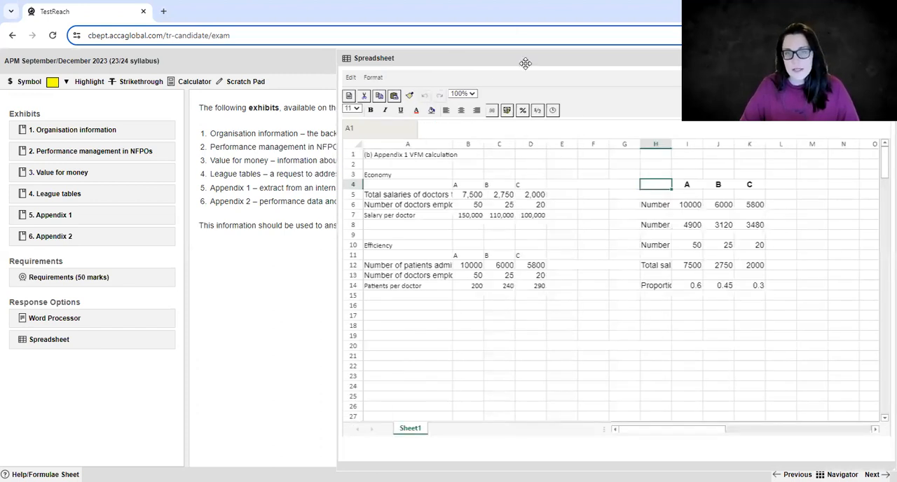
Clear the existing calculations from cells A1 to K16 of the Spreadsheet.
{"action": "left_click", "coordinate": [509, 220]}
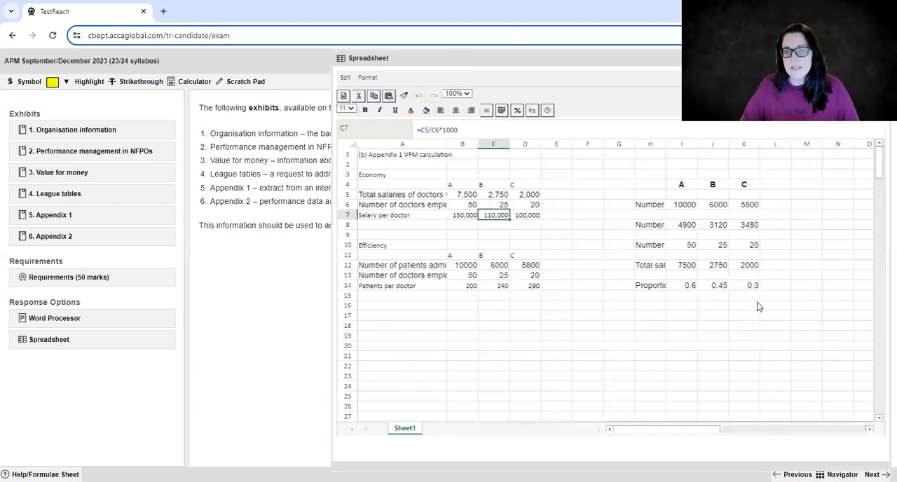
{"action": "left_click", "coordinate": [751, 305]}
{"action": "left_click", "coordinate": [381, 155], "text": "shift"}
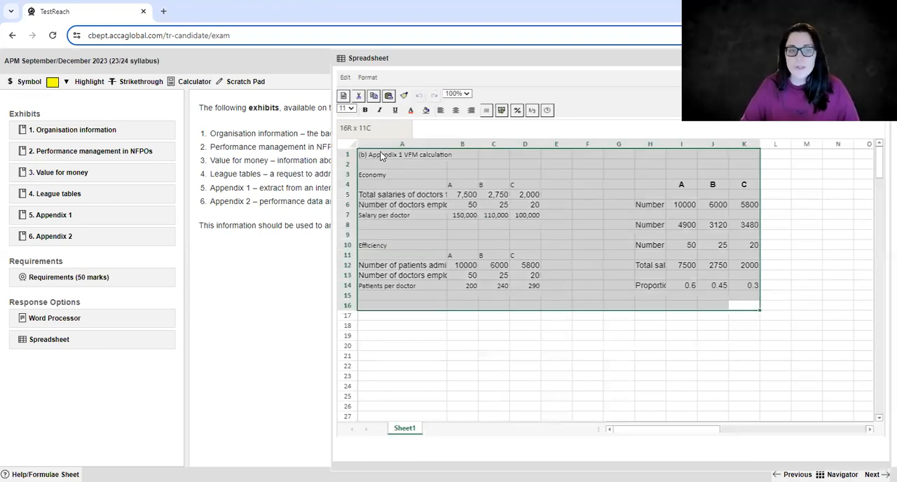
{"action": "key", "text": "Delete"}
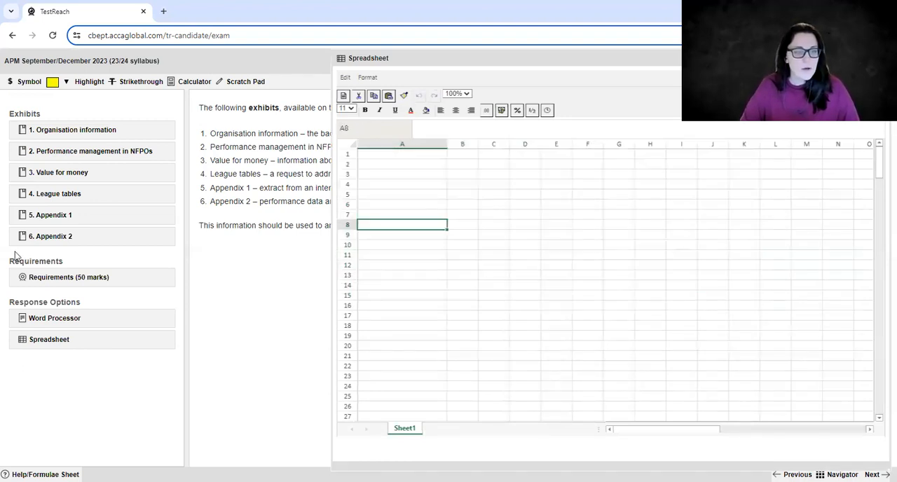
Review the Requirements for the EHAS report, focusing on parts (i) to (iii), and close them.
{"action": "left_click", "coordinate": [79, 277]}
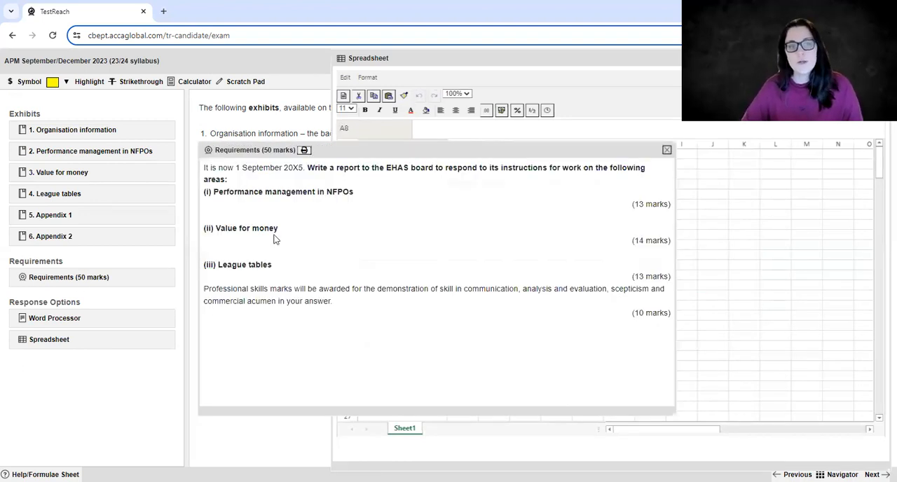
{"action": "left_click_drag", "start_coordinate": [172, 231], "coordinate": [298, 268]}
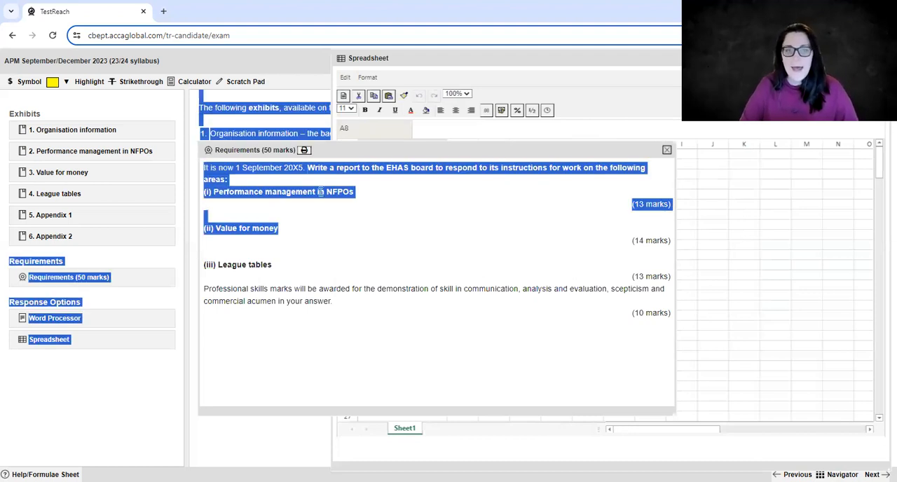
{"action": "left_click", "coordinate": [320, 191]}
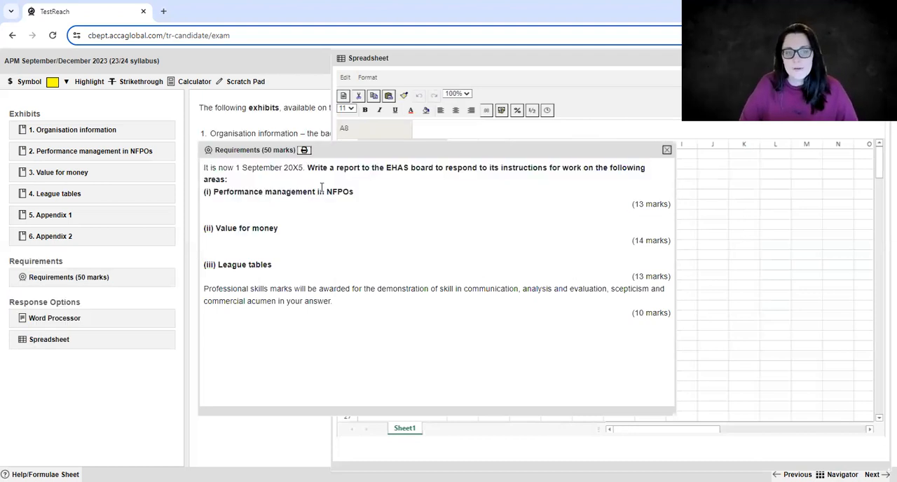
{"action": "left_click", "coordinate": [667, 151]}
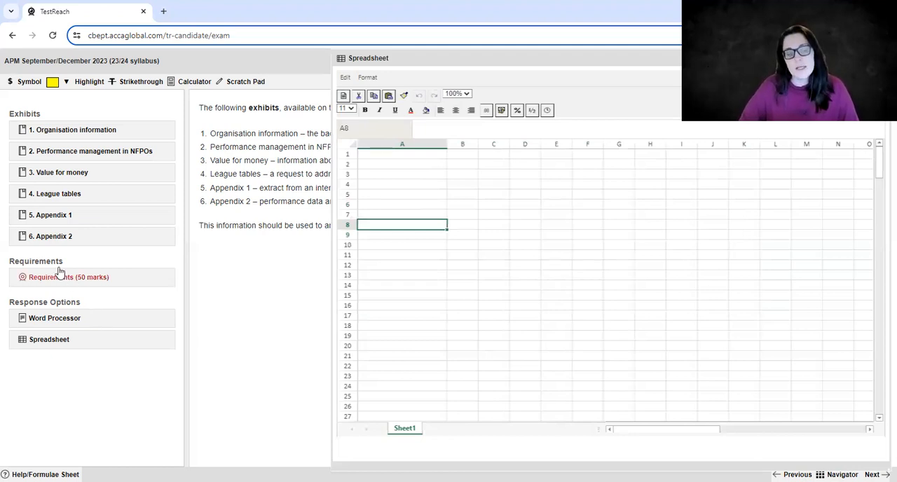
Open the Appendix 2 exhibit, close Appendix 1, and bring the Spreadsheet to the front.
{"action": "left_click", "coordinate": [54, 215]}
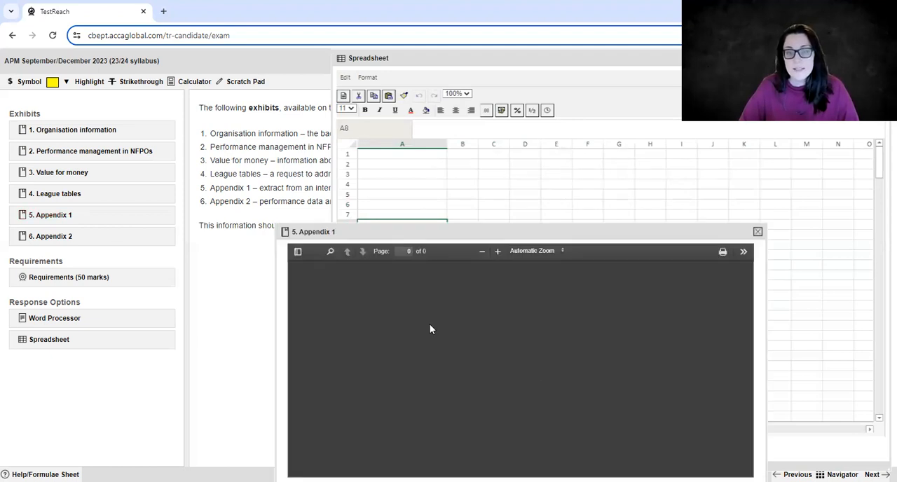
{"action": "left_click", "coordinate": [56, 236]}
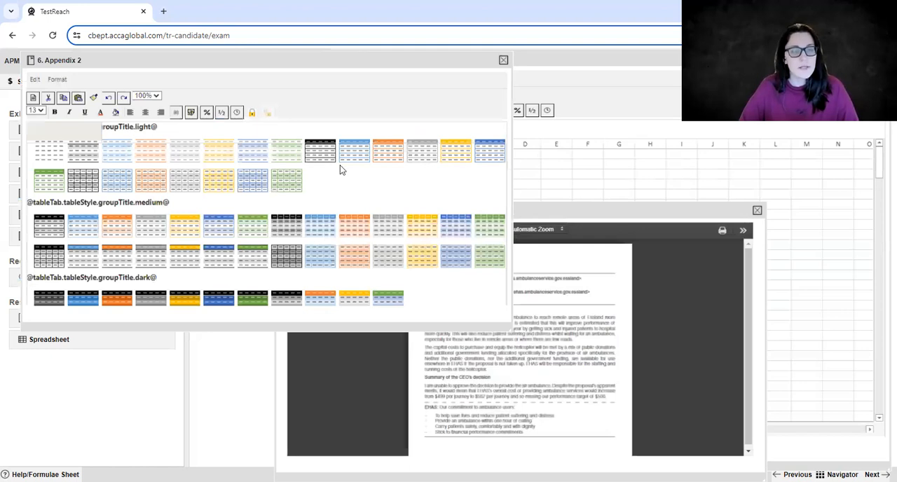
{"action": "left_click", "coordinate": [756, 210]}
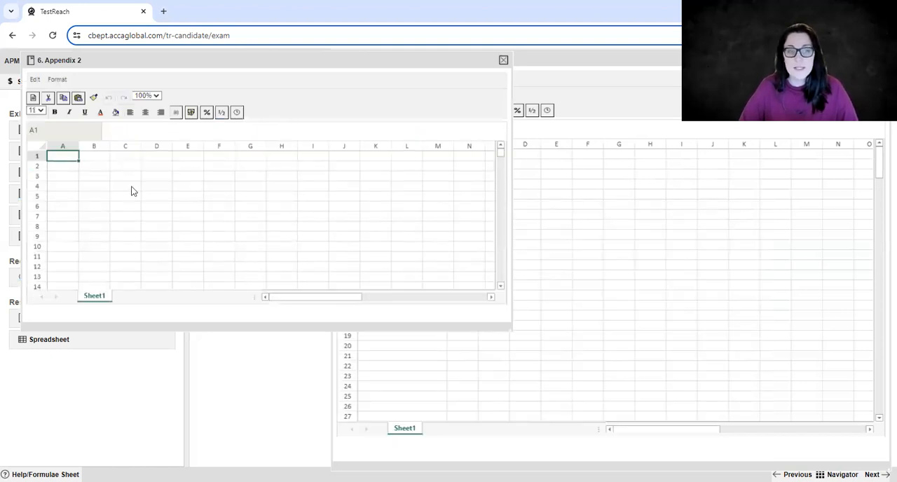
{"action": "left_click", "coordinate": [516, 138]}
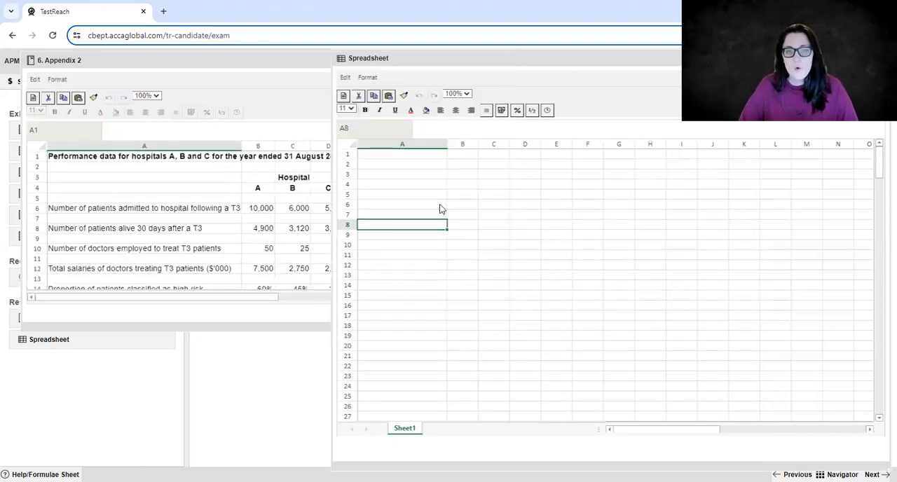
Enter the title "(b) Appendix 1. VFM" in cell A2 of the Spreadsheet.
{"action": "left_click", "coordinate": [416, 166]}
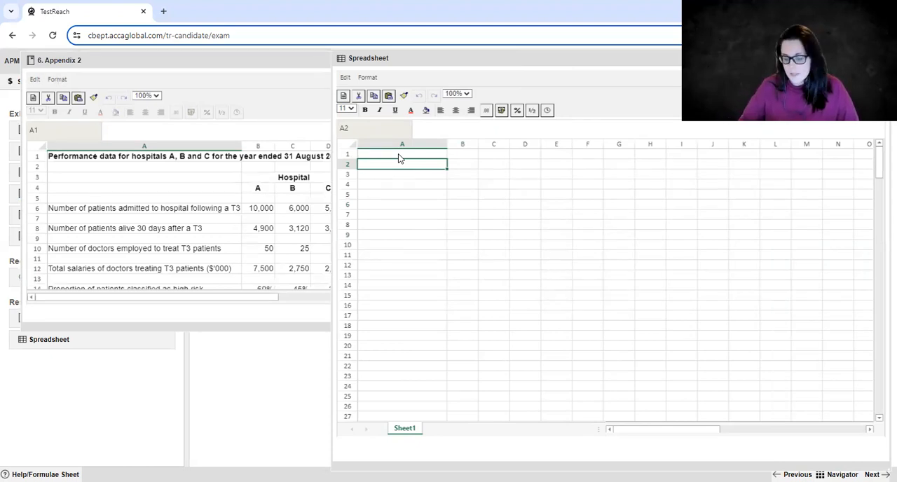
{"action": "type", "text": "(b"}
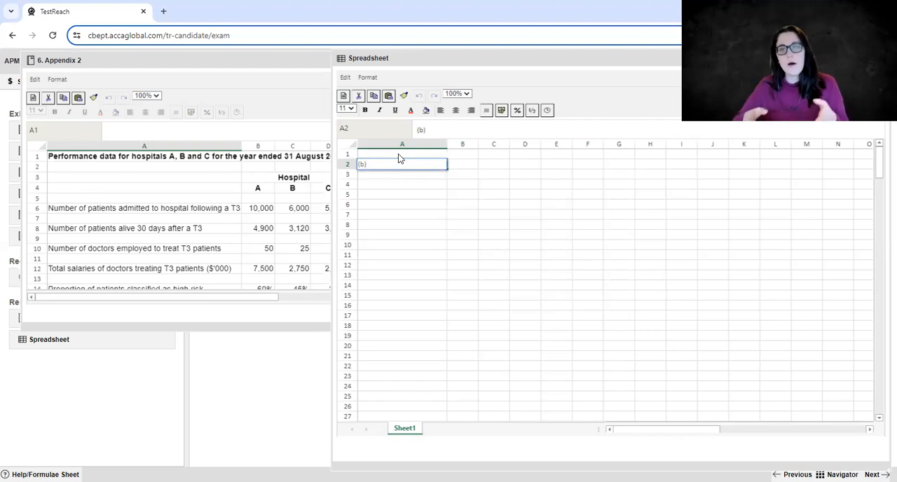
{"action": "type", "text": ") Appe"}
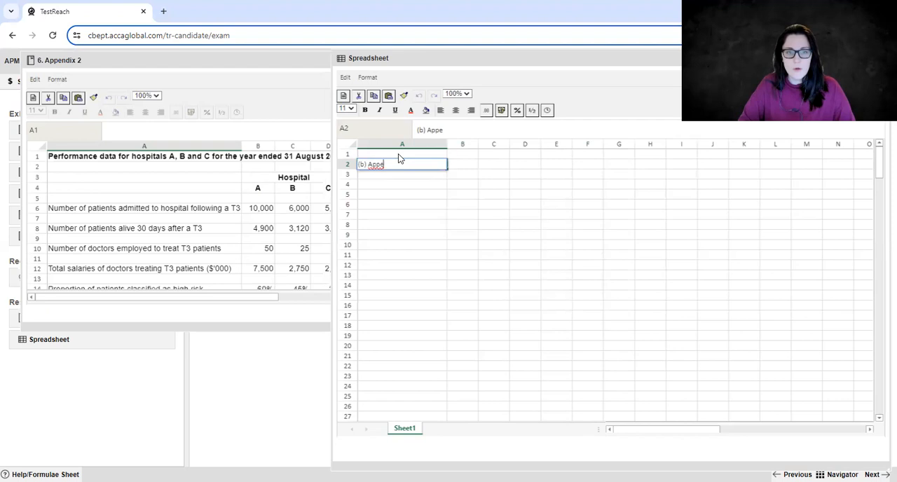
{"action": "type", "text": "ndix"}
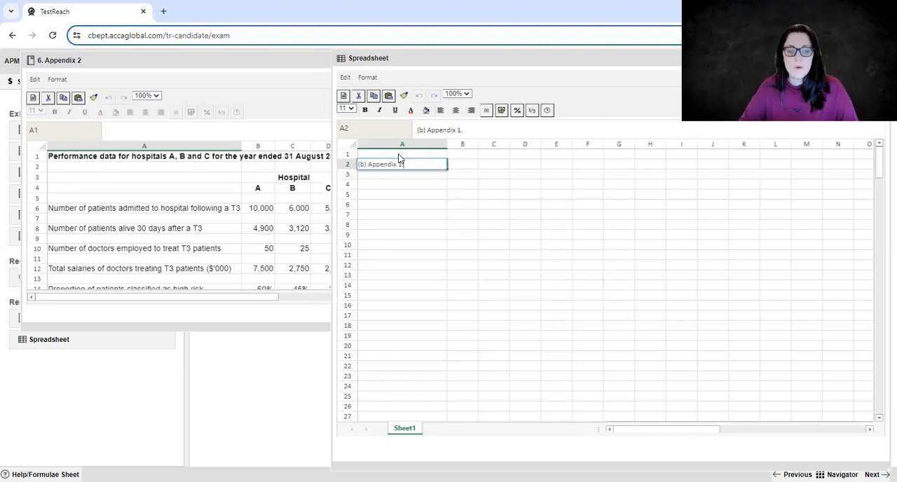
{"action": "type", "text": "1. VFM"}
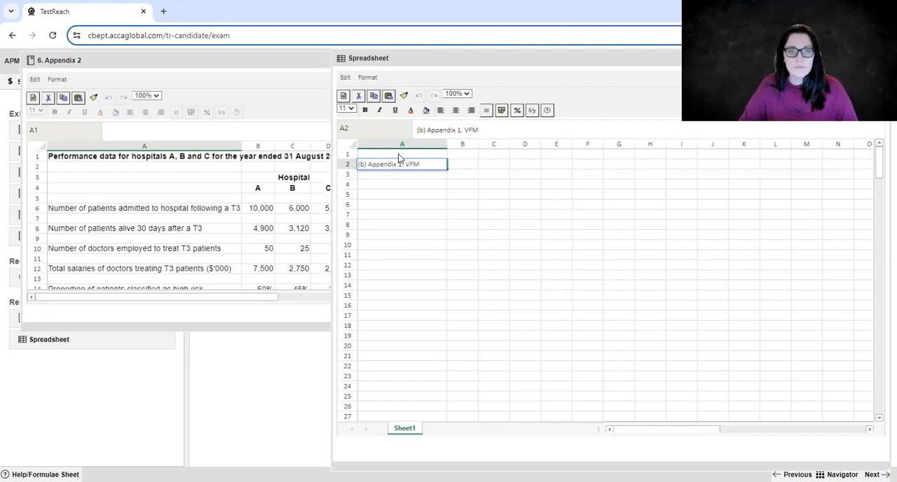
{"action": "key", "text": "Return"}
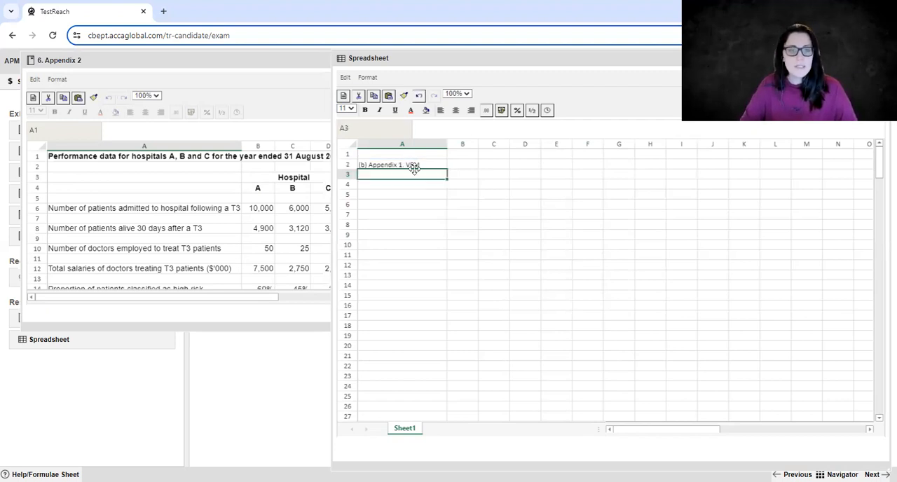
Enter the heading "Economy" in cell A4 of the Spreadsheet.
{"action": "left_click", "coordinate": [401, 195]}
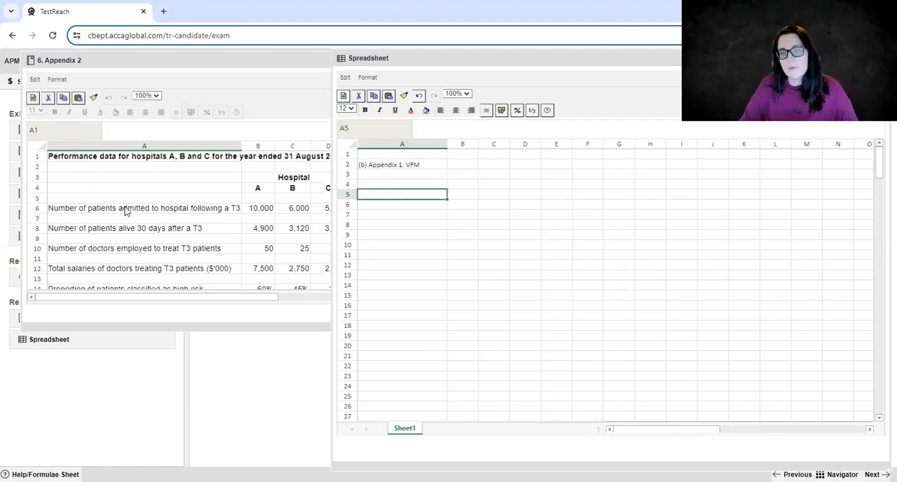
{"action": "left_click", "coordinate": [395, 186]}
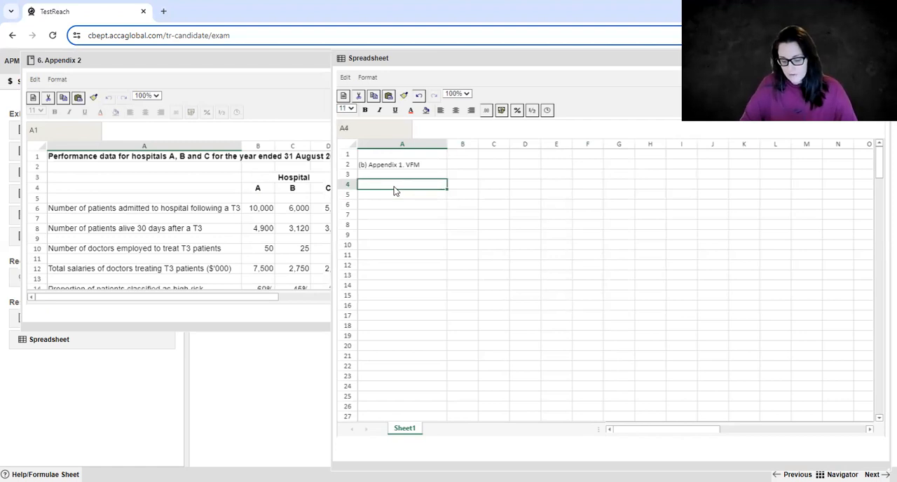
{"action": "type", "text": "Economy"}
{"action": "key", "text": "Return"}
Copy the hospital performance data in A6:D14 of Appendix 2 into the Spreadsheet, starting at cell A7.
{"action": "left_click", "coordinate": [225, 218]}
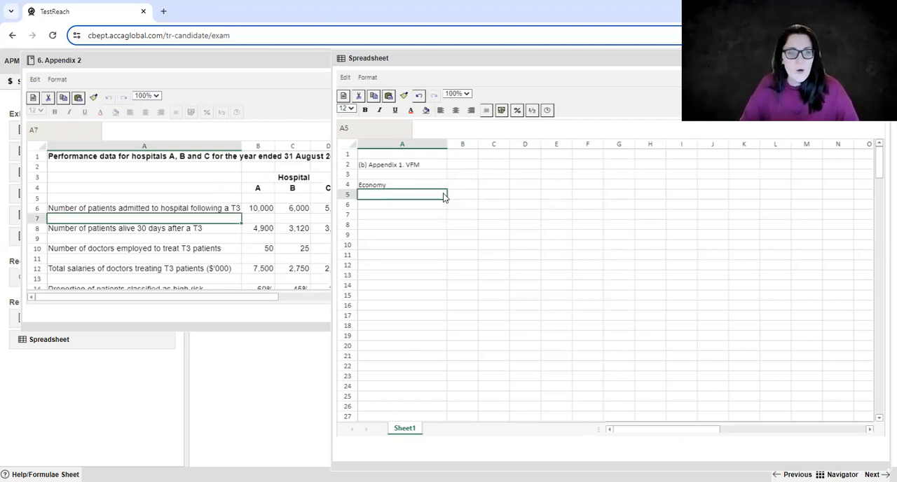
{"action": "left_click", "coordinate": [254, 248]}
{"action": "left_click", "coordinate": [219, 65]}
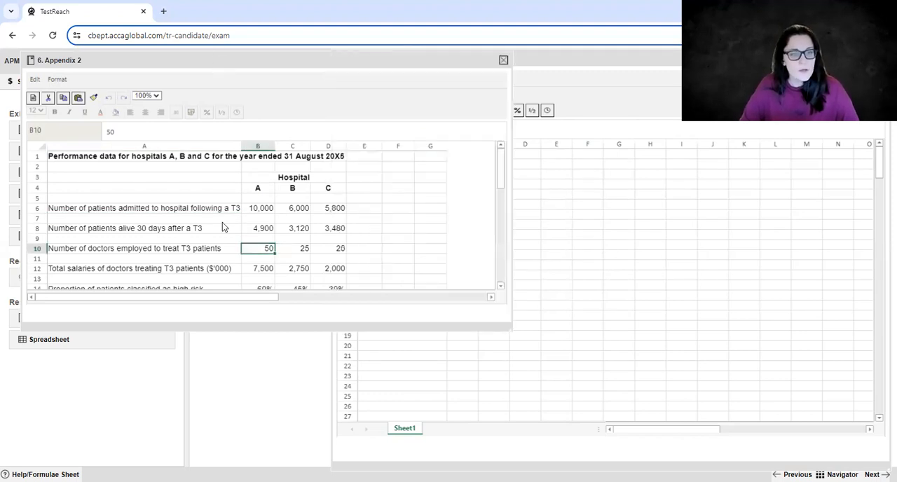
{"action": "left_click", "coordinate": [152, 218]}
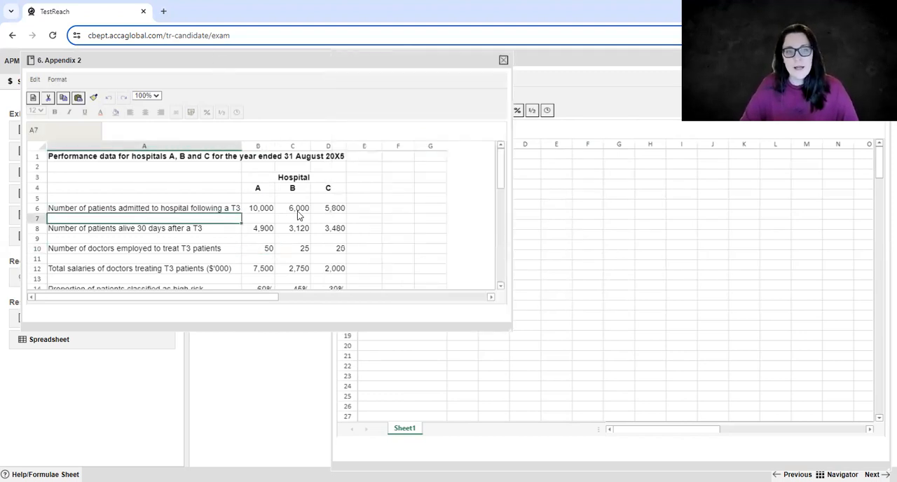
{"action": "left_click", "coordinate": [183, 206]}
{"action": "scroll", "coordinate": [336, 215], "scroll_direction": "down", "scroll_amount": 3}
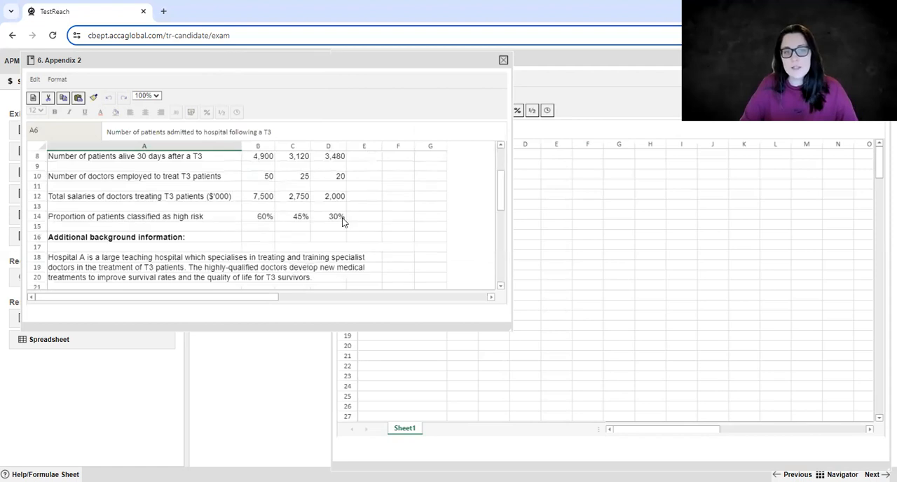
{"action": "left_click", "coordinate": [337, 217], "text": "shift"}
{"action": "key", "text": "ctrl+c"}
{"action": "left_click", "coordinate": [650, 204]}
{"action": "left_click", "coordinate": [561, 56]}
{"action": "left_click", "coordinate": [404, 218]}
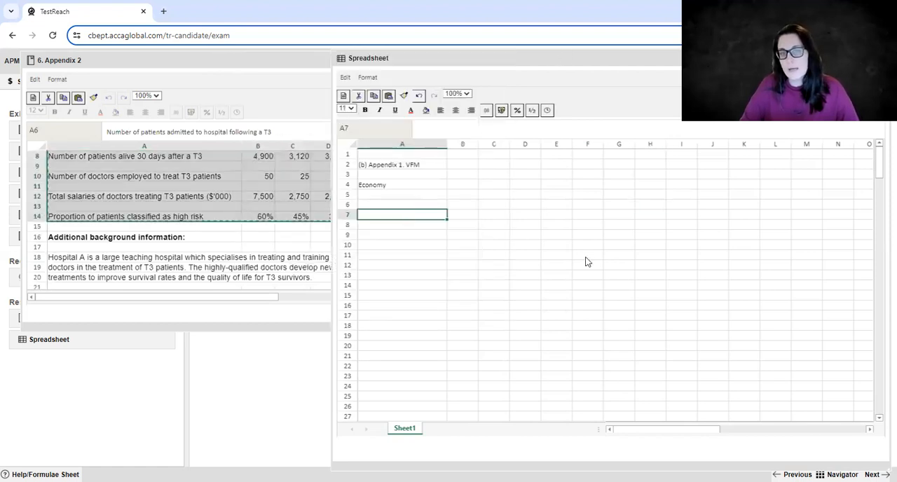
{"action": "key", "text": "ctrl+v"}
Enter the formula =B7/B13-B9 in cell B17 of the Spreadsheet.
{"action": "left_click", "coordinate": [464, 317]}
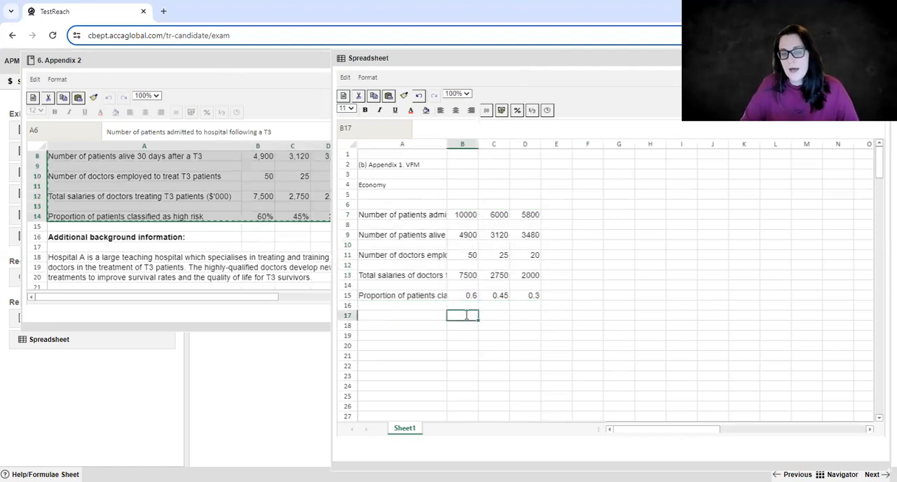
{"action": "type", "text": "="}
{"action": "left_click", "coordinate": [460, 216]}
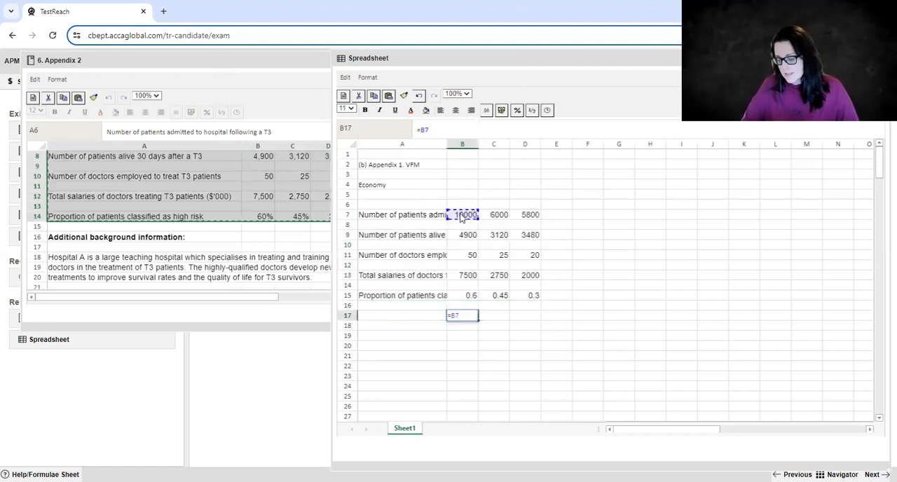
{"action": "type", "text": "/"}
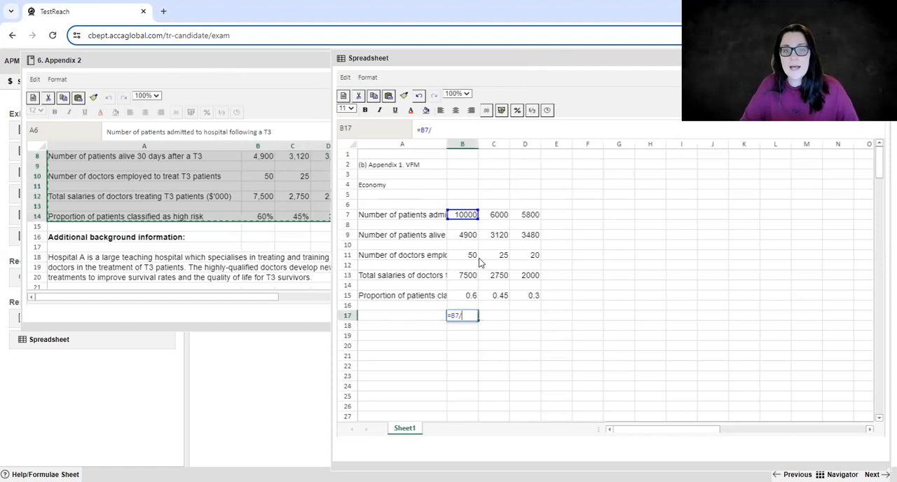
{"action": "left_click", "coordinate": [466, 278]}
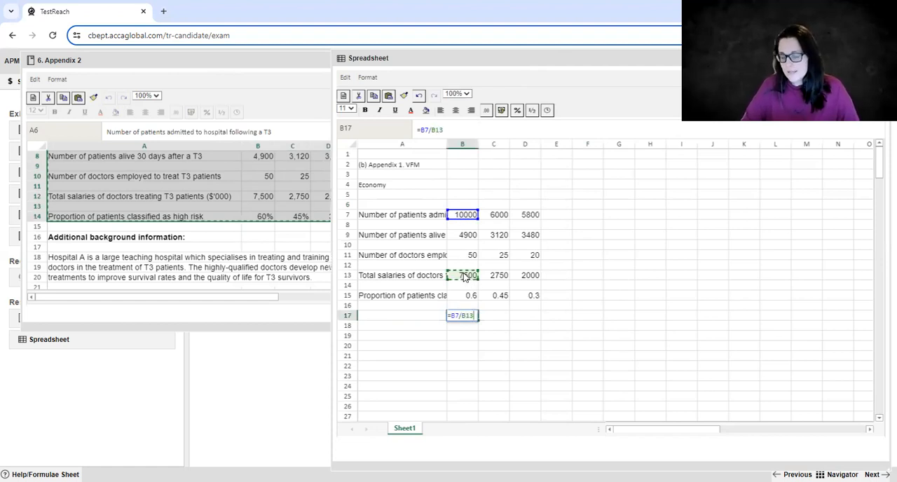
{"action": "type", "text": "-"}
{"action": "left_click", "coordinate": [470, 237]}
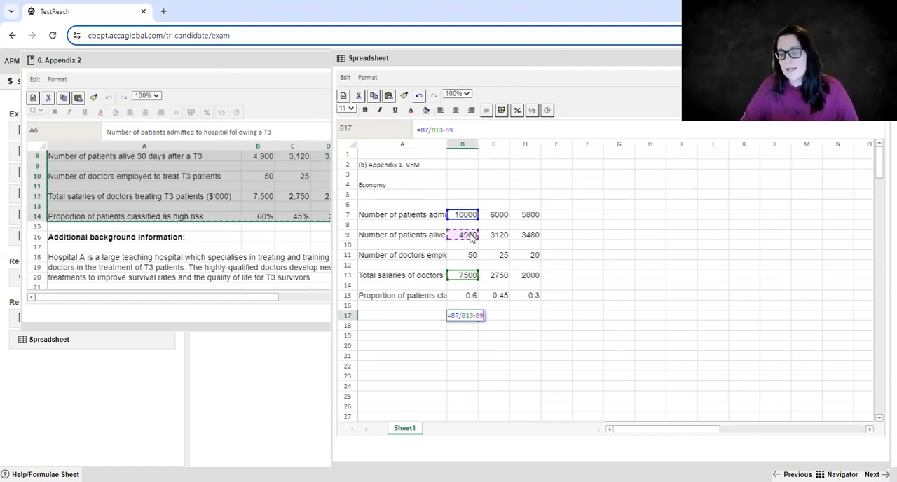
{"action": "key", "text": "Return"}
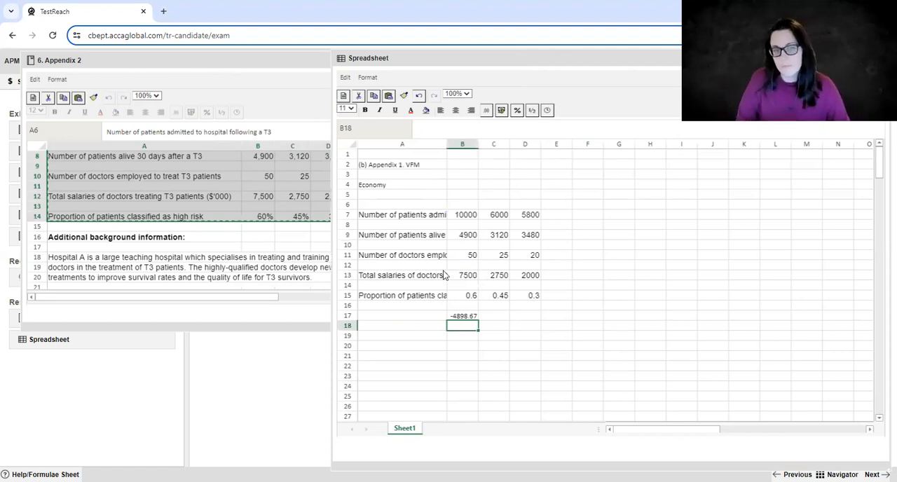
Widen column A of the Spreadsheet until the full row labels fit.
{"action": "left_click", "coordinate": [427, 196]}
{"action": "left_click_drag", "start_coordinate": [446, 144], "coordinate": [508, 151]}
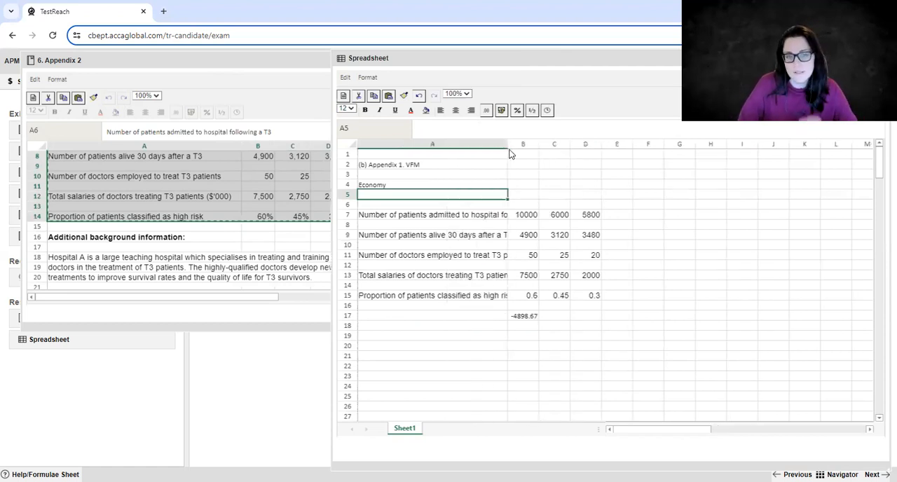
{"action": "left_click", "coordinate": [620, 325]}
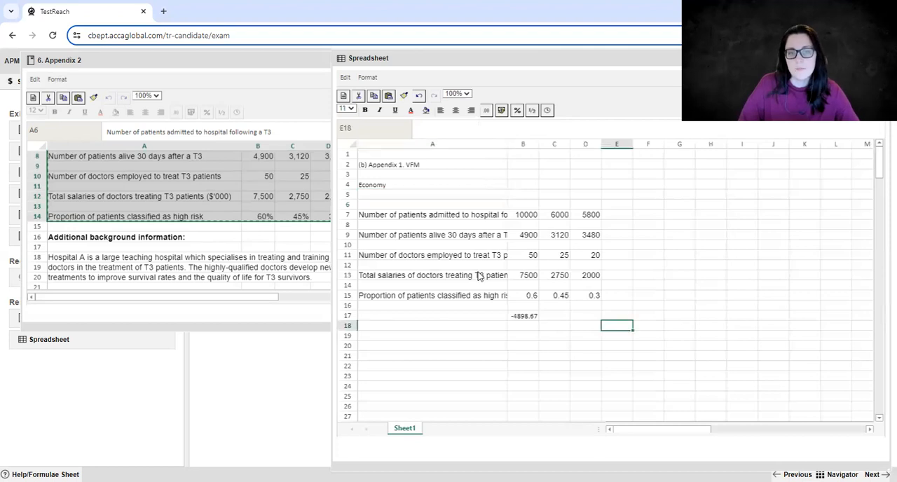
{"action": "left_click_drag", "start_coordinate": [508, 144], "coordinate": [555, 147]}
{"action": "left_click_drag", "start_coordinate": [540, 199], "coordinate": [554, 199]}
{"action": "left_click", "coordinate": [364, 192]}
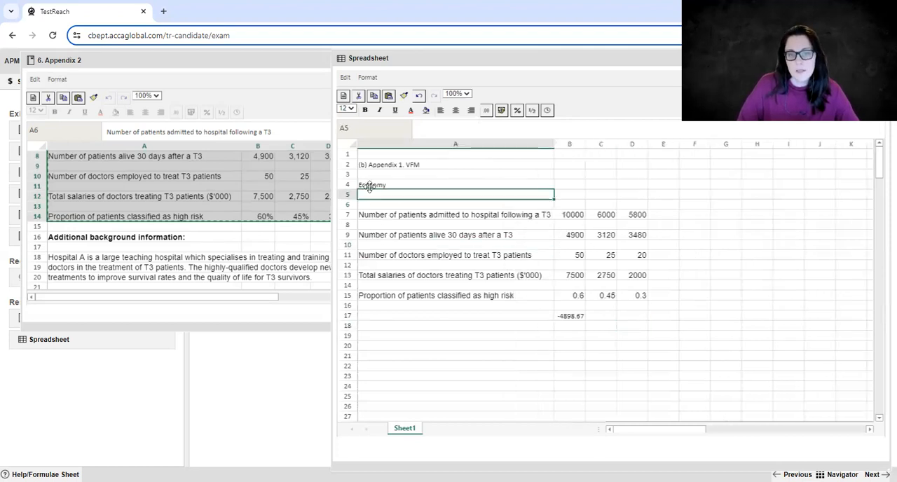
Copy the total salaries of doctors row, A13:D13, to row 5 under the Economy heading.
{"action": "left_click", "coordinate": [467, 309]}
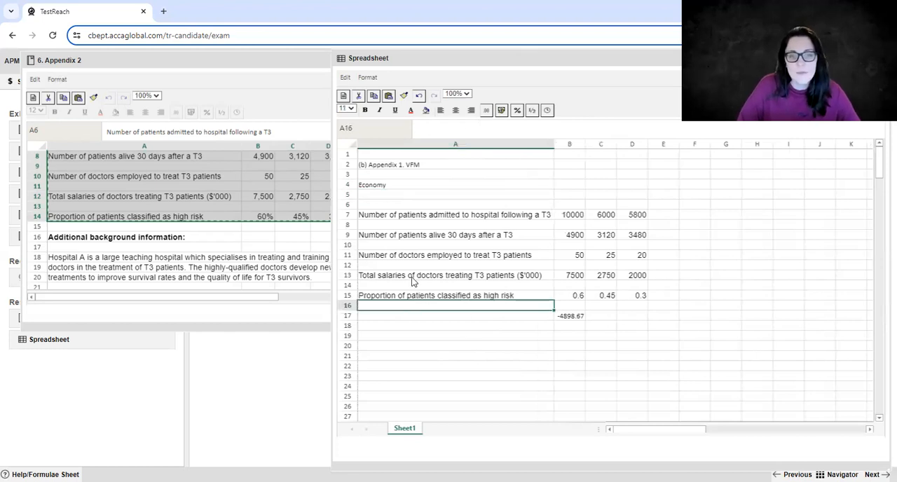
{"action": "key", "text": "Up"}
{"action": "key", "text": "Up"}
{"action": "key", "text": "Up"}
{"action": "left_click", "coordinate": [631, 275], "text": "shift"}
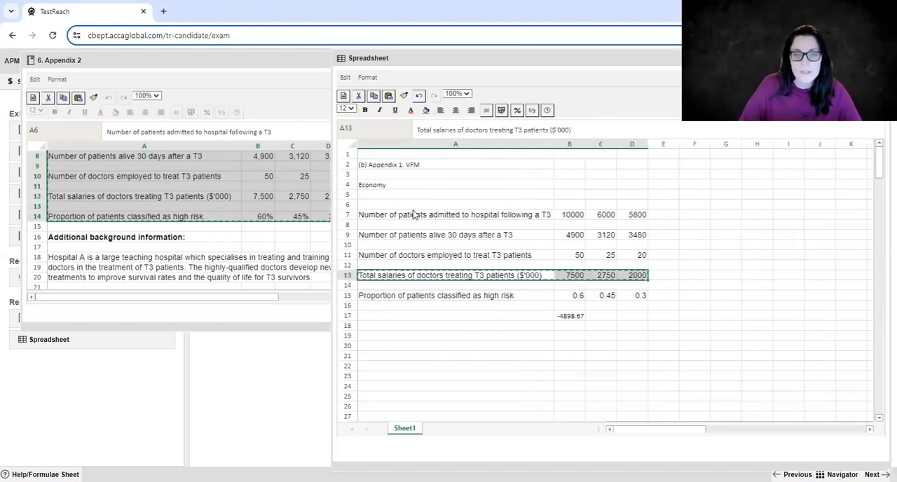
{"action": "key", "text": "ctrl+c"}
{"action": "left_click", "coordinate": [396, 196]}
{"action": "key", "text": "ctrl+v"}
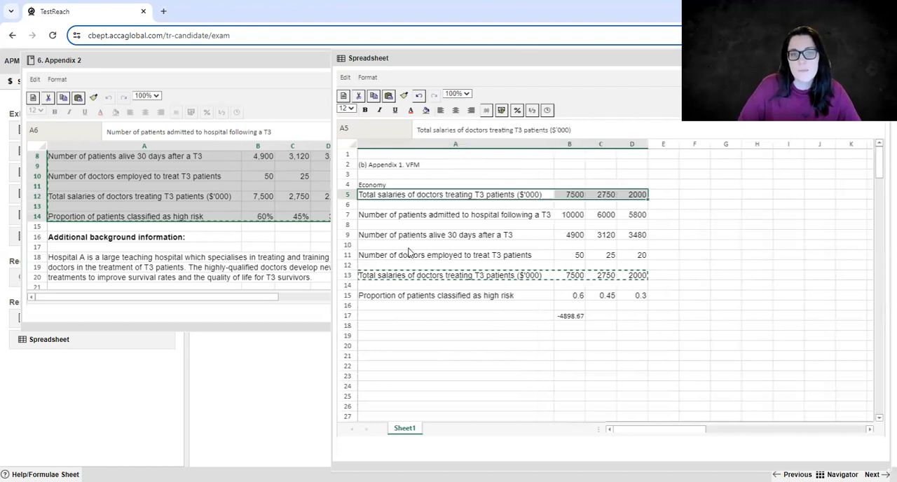
Copy the number of doctors employed row, A11:D11, to row 6 below the total salaries.
{"action": "key", "text": "Down"}
{"action": "key", "text": "Down"}
{"action": "key", "text": "Down"}
{"action": "key", "text": "Down"}
{"action": "key", "text": "Down"}
{"action": "key", "text": "Down"}
{"action": "key", "text": "Right"}
{"action": "key", "text": "Right"}
{"action": "key", "text": "Right"}
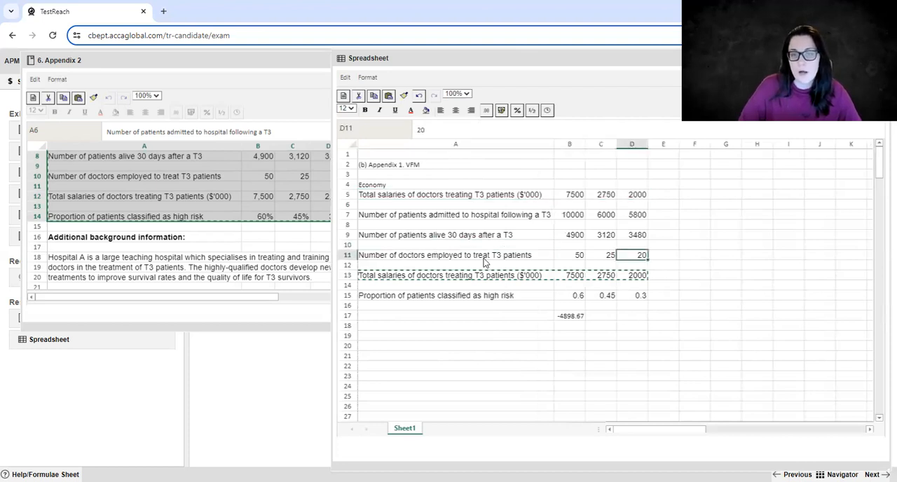
{"action": "left_click", "coordinate": [472, 255], "text": "shift"}
{"action": "key", "text": "ctrl+c"}
{"action": "left_click", "coordinate": [419, 208]}
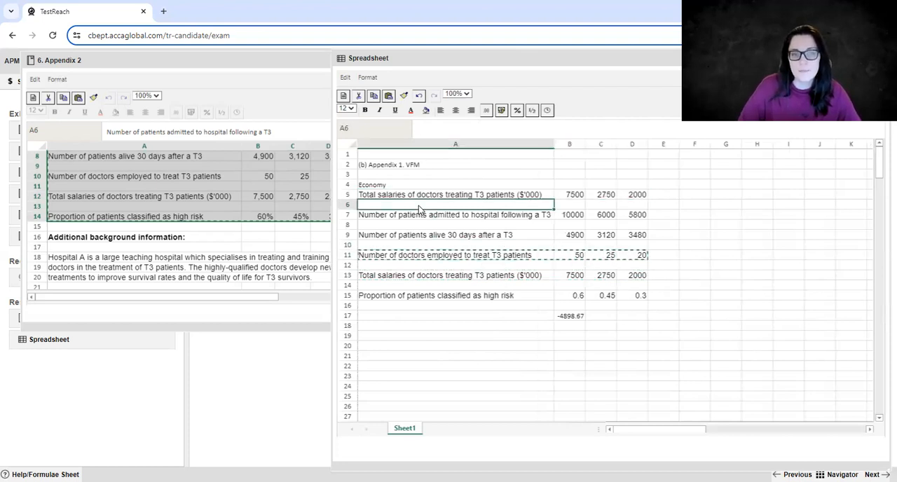
{"action": "key", "text": "ctrl+v"}
Clear the leftover hospital data and trial formula in A7:D18.
{"action": "key", "text": "Down"}
{"action": "left_click", "coordinate": [619, 326], "text": "shift"}
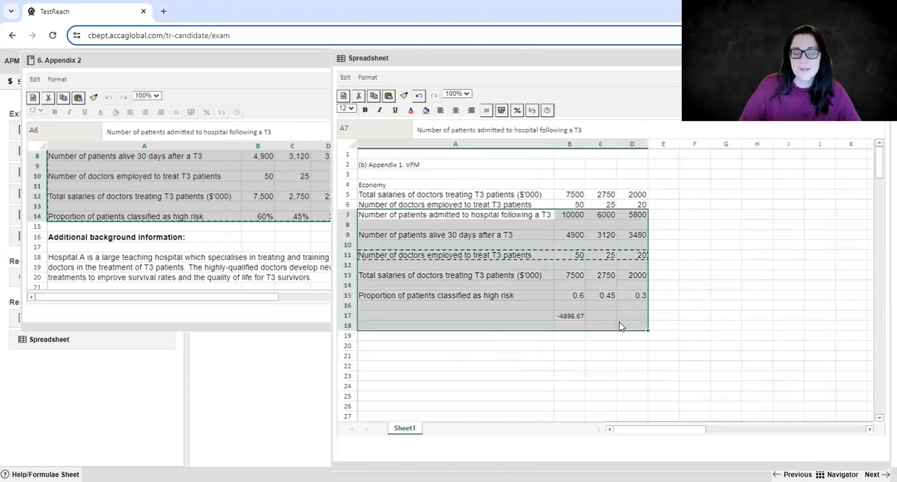
{"action": "key", "text": "Delete"}
Enter the label "Salary per doctor" in cell A7.
{"action": "left_click", "coordinate": [482, 214]}
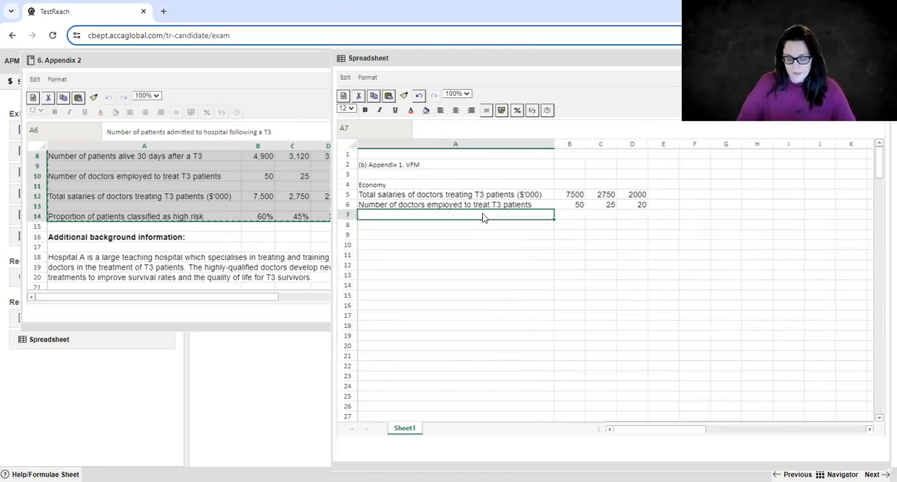
{"action": "type", "text": "D"}
{"action": "key", "text": "BackSpace"}
{"action": "type", "text": "Salary per"}
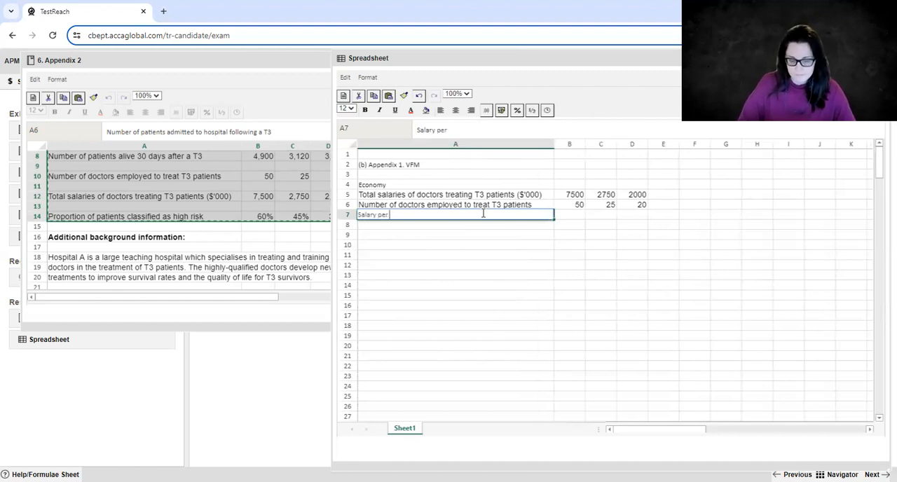
{"action": "type", "text": " doctor"}
{"action": "key", "text": "Return"}
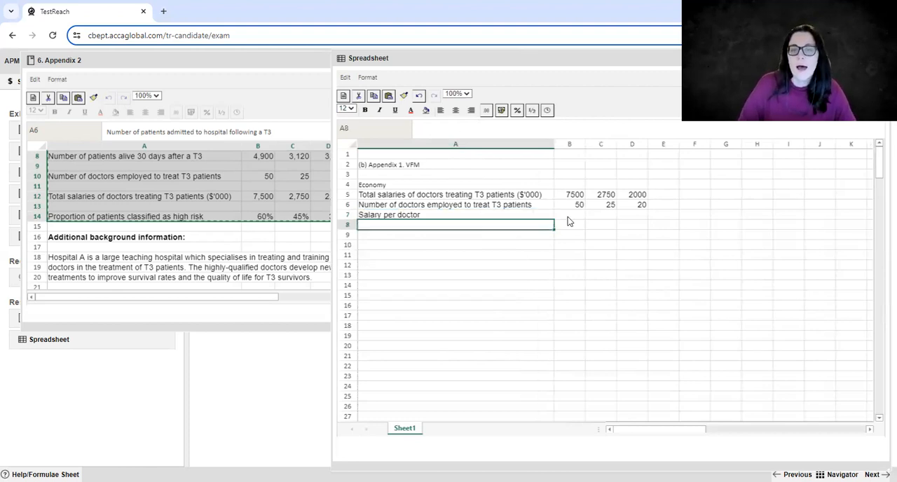
Enter the formula =B5/B6 in cell B7 and copy it across to D7.
{"action": "left_click", "coordinate": [569, 215]}
{"action": "type", "text": "=B5/"}
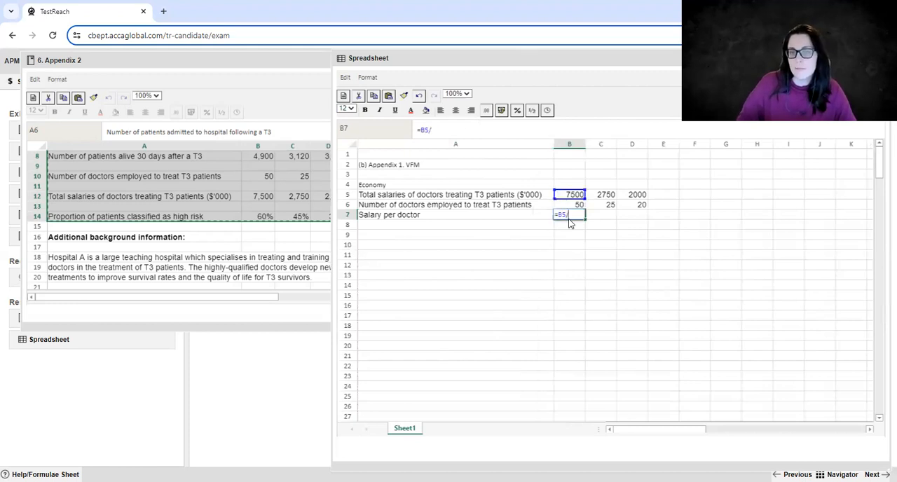
{"action": "type", "text": "B6"}
{"action": "key", "text": "Return"}
{"action": "left_click", "coordinate": [570, 217]}
{"action": "key", "text": "ctrl+c"}
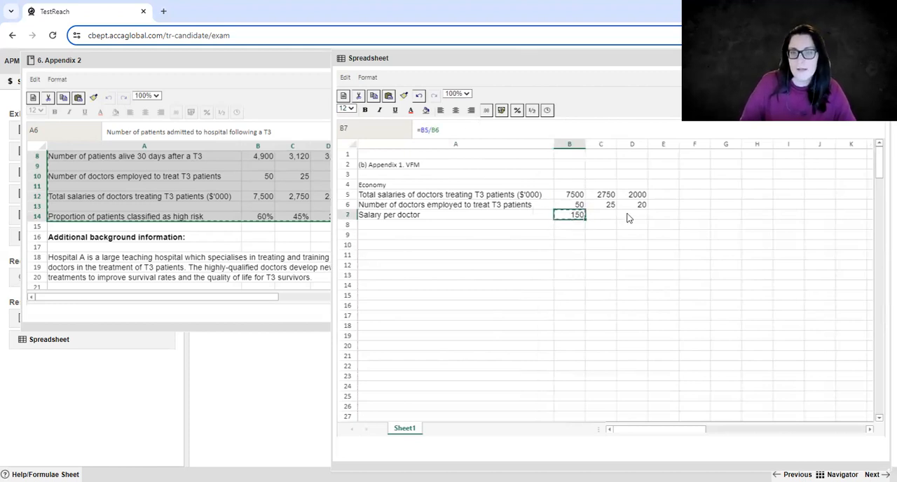
{"action": "left_click", "coordinate": [629, 216], "text": "shift"}
{"action": "key", "text": "ctrl+v"}
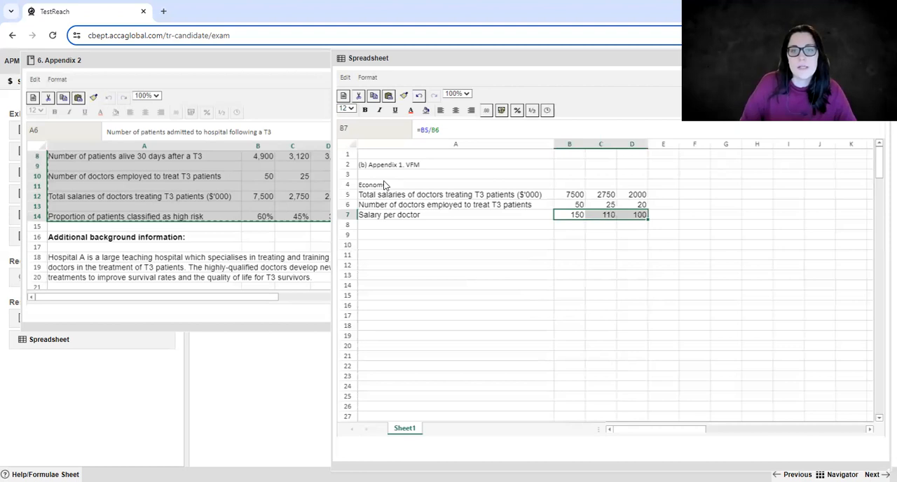
Enter the hospital headings A, B and C in cells B4, C4 and D4.
{"action": "left_click", "coordinate": [569, 184]}
{"action": "type", "text": "A"}
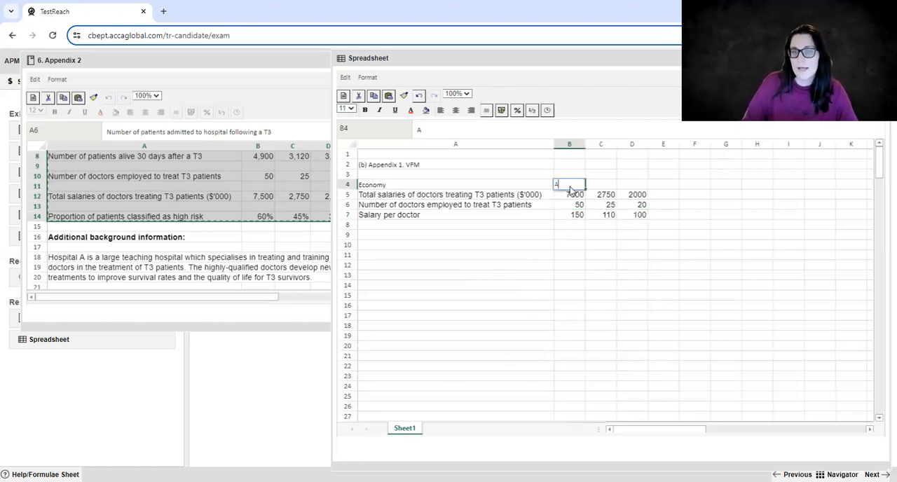
{"action": "key", "text": "Return"}
{"action": "left_click", "coordinate": [600, 186]}
{"action": "type", "text": "B"}
{"action": "key", "text": "Return"}
{"action": "left_click", "coordinate": [639, 186]}
{"action": "type", "text": "C"}
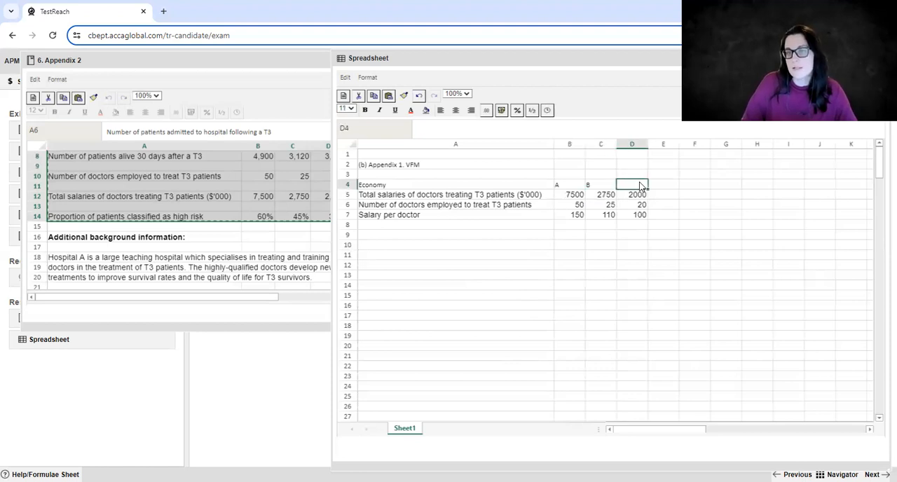
{"action": "key", "text": "Return"}
Enter the heading "Efficiency" in cell A10.
{"action": "left_click", "coordinate": [587, 245]}
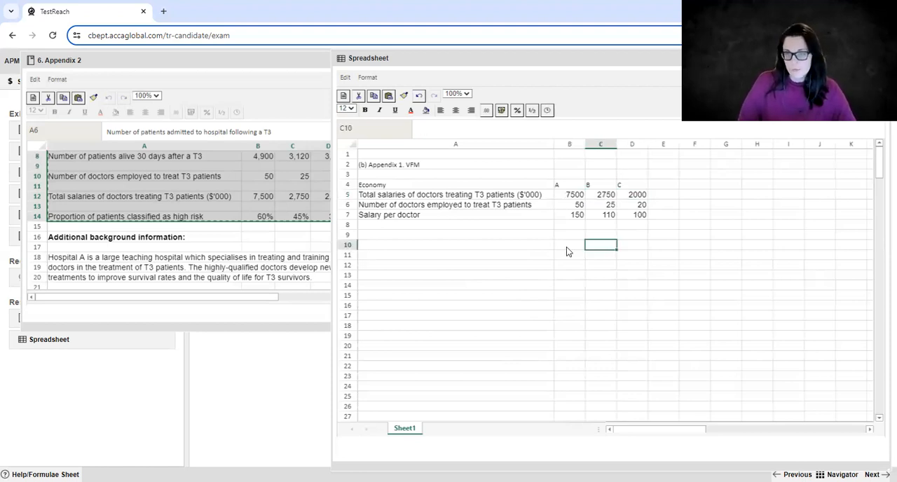
{"action": "left_click", "coordinate": [383, 245]}
{"action": "left_click", "coordinate": [382, 236]}
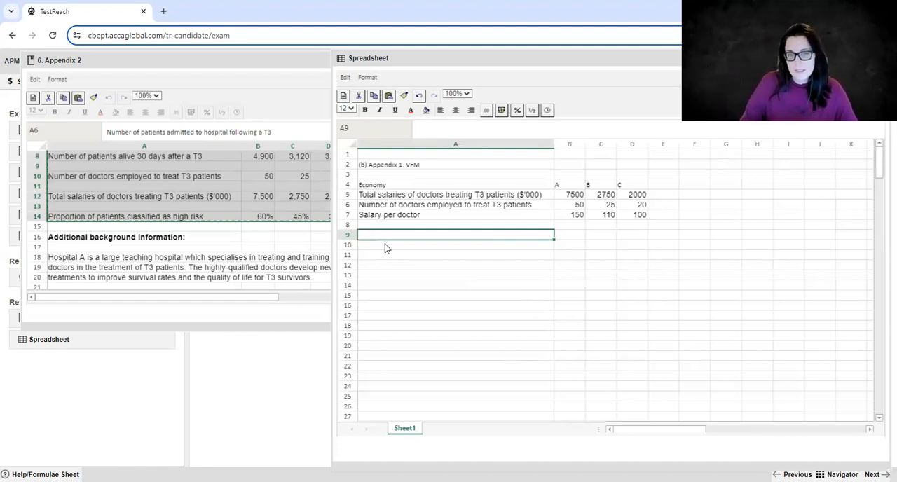
{"action": "left_click", "coordinate": [383, 243]}
{"action": "type", "text": "E"}
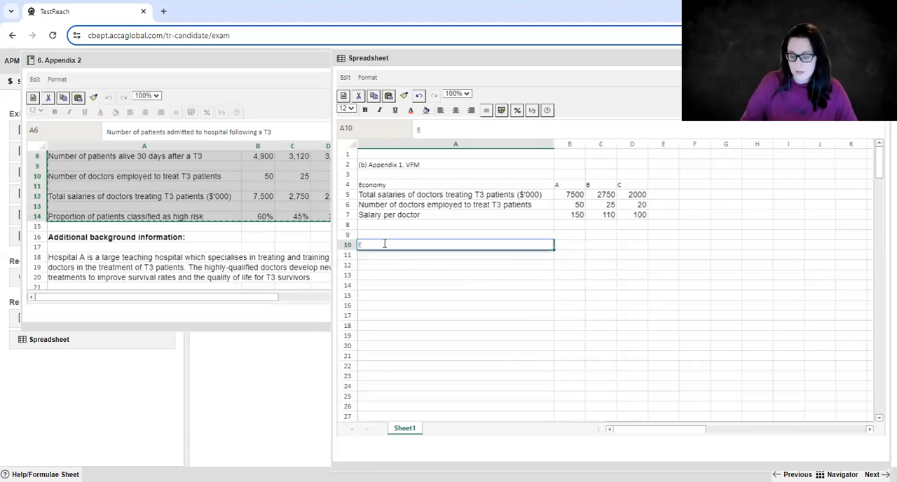
{"action": "type", "text": "ffic"}
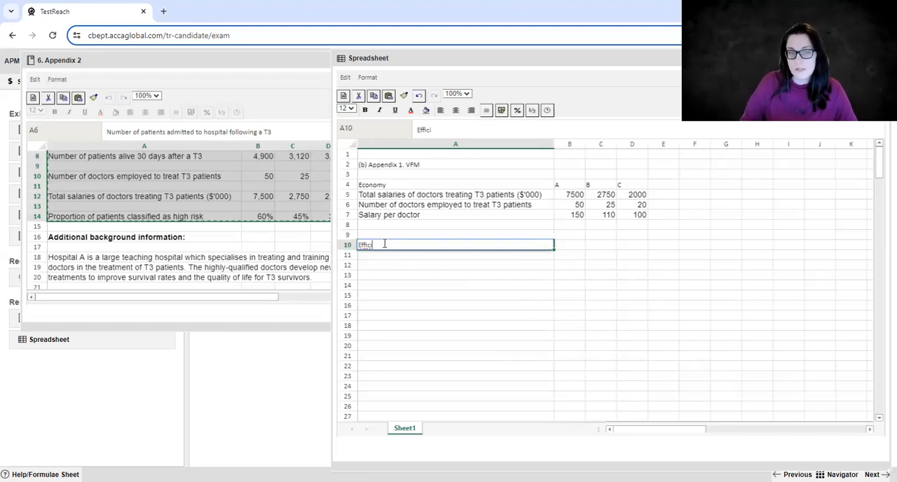
{"action": "type", "text": "iency"}
{"action": "key", "text": "Return"}
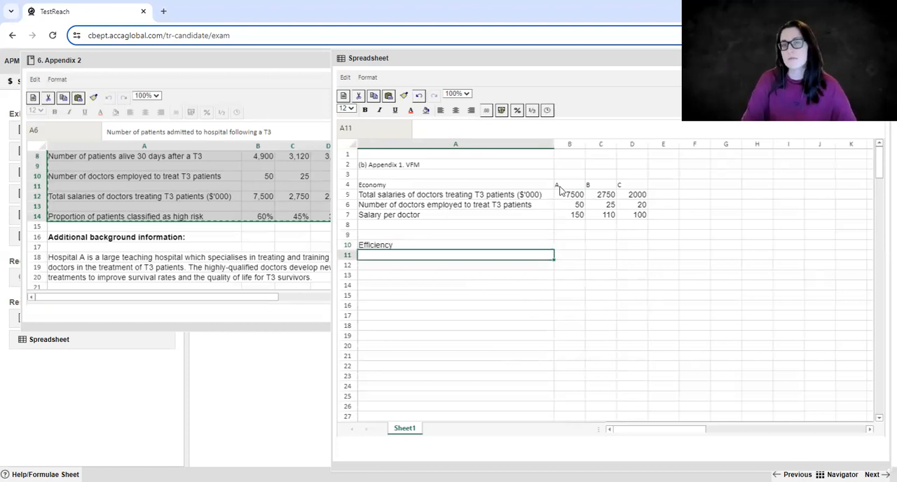
Copy the hospital headings in B4:D4 to B10:D10 beside the Efficiency heading.
{"action": "left_click_drag", "start_coordinate": [618, 187], "coordinate": [569, 184]}
{"action": "key", "text": "ctrl+c"}
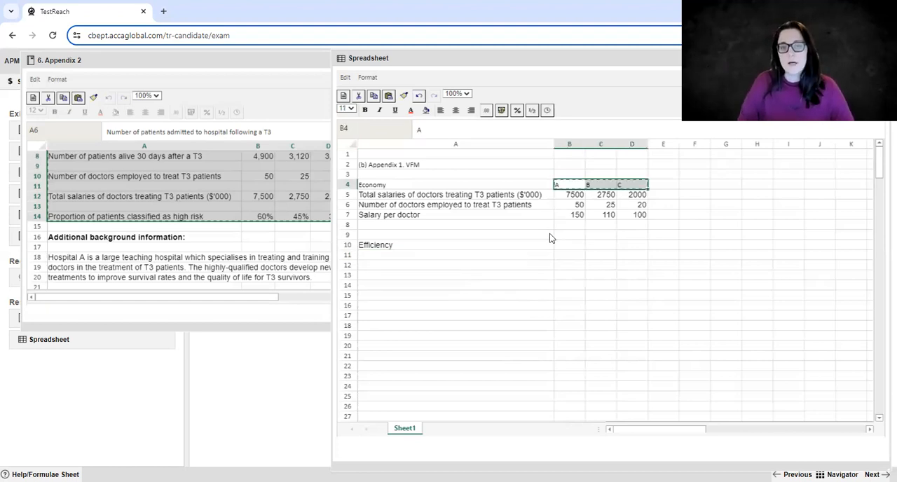
{"action": "left_click", "coordinate": [564, 246]}
{"action": "key", "text": "ctrl+v"}
Copy the number of patients admitted row, A6:D6, from Appendix 2 into the Spreadsheet at cell A11.
{"action": "left_click", "coordinate": [237, 186]}
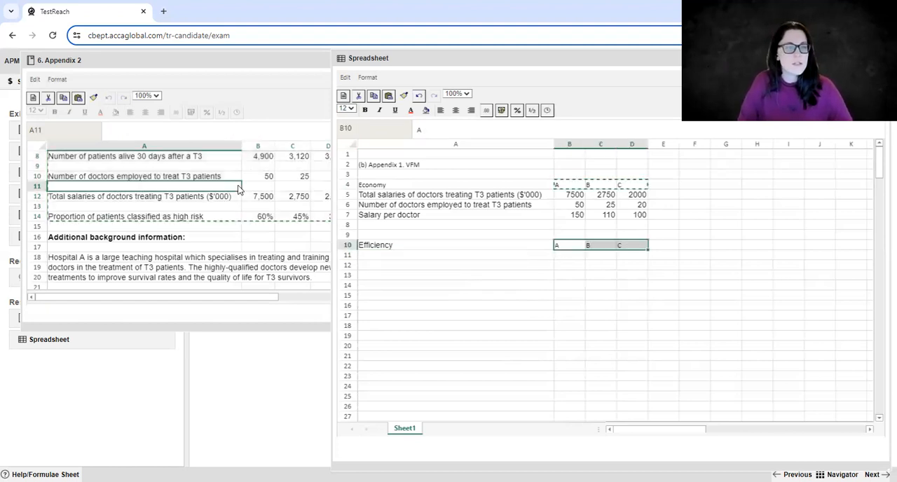
{"action": "scroll", "coordinate": [156, 223], "scroll_direction": "up", "scroll_amount": 2}
{"action": "scroll", "coordinate": [115, 224], "scroll_direction": "up", "scroll_amount": 1}
{"action": "left_click", "coordinate": [116, 224]}
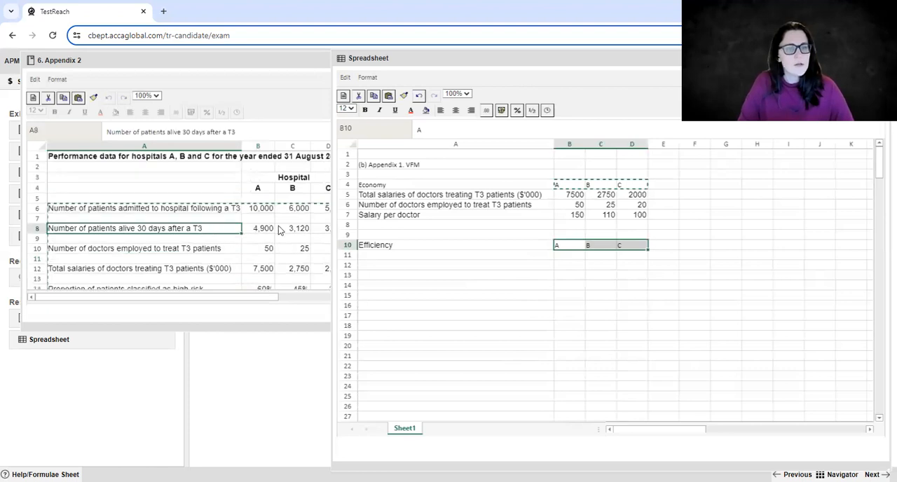
{"action": "left_click_drag", "start_coordinate": [210, 209], "coordinate": [327, 211]}
{"action": "key", "text": "ctrl+c"}
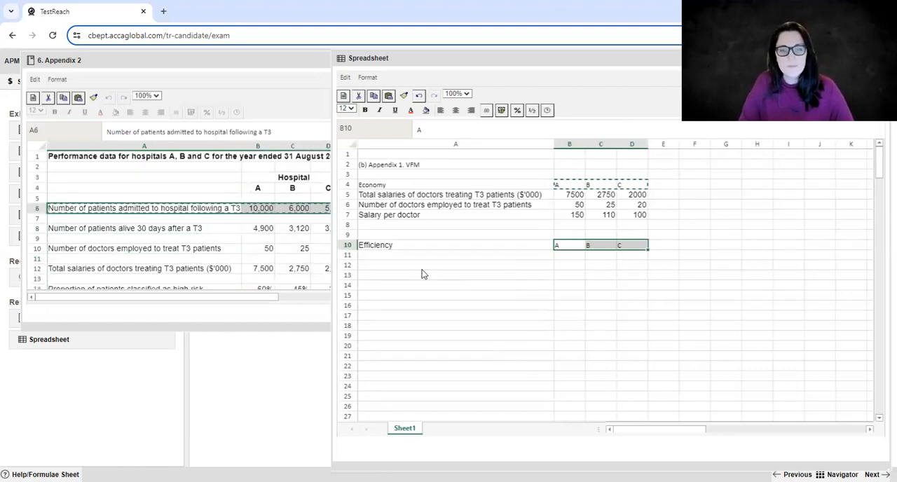
{"action": "left_click", "coordinate": [416, 261]}
{"action": "left_click", "coordinate": [416, 255]}
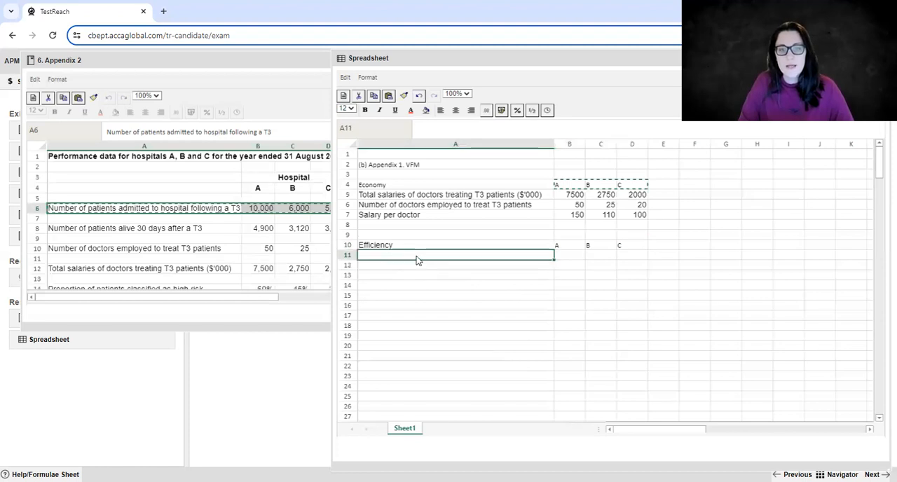
{"action": "key", "text": "ctrl+v"}
Copy the number of doctors and salary per doctor rows, A6:D7, to A12:D13 in the Efficiency section.
{"action": "left_click_drag", "start_coordinate": [420, 204], "coordinate": [639, 216]}
{"action": "key", "text": "ctrl+c"}
{"action": "left_click", "coordinate": [490, 268]}
{"action": "key", "text": "ctrl+v"}
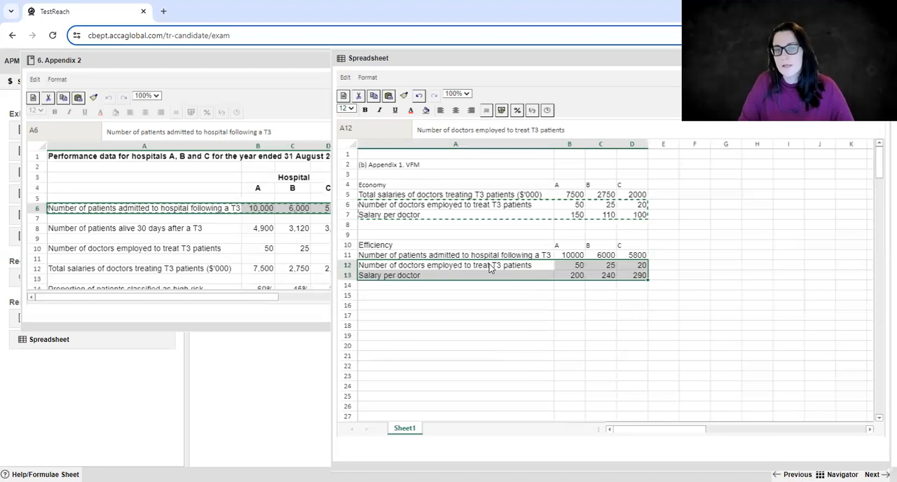
Replace the label in cell A13 with "Petients per doctor".
{"action": "left_click", "coordinate": [459, 276]}
{"action": "type", "text": "Pe"}
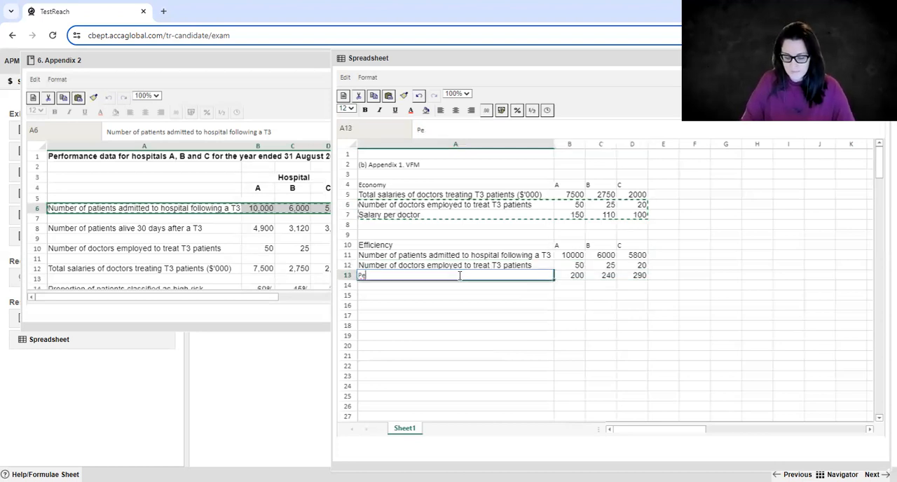
{"action": "type", "text": "tients per docto"}
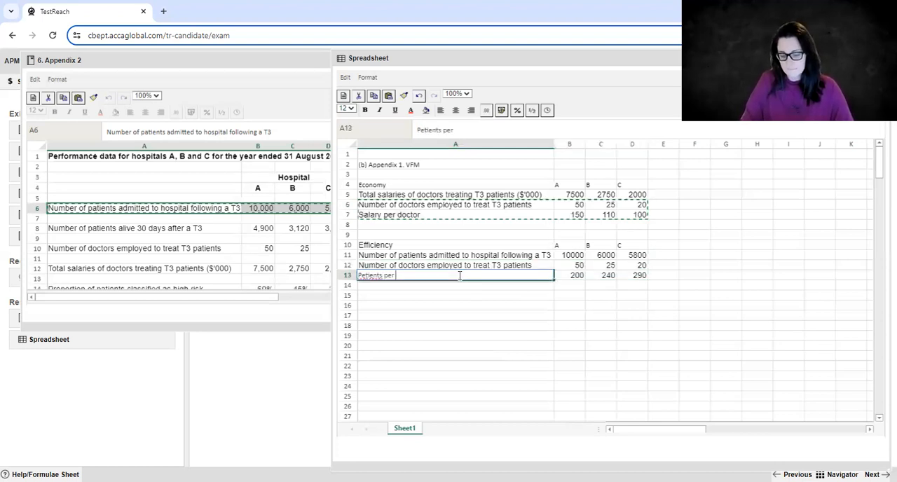
{"action": "type", "text": "r"}
{"action": "key", "text": "Return"}
{"action": "left_click", "coordinate": [563, 292]}
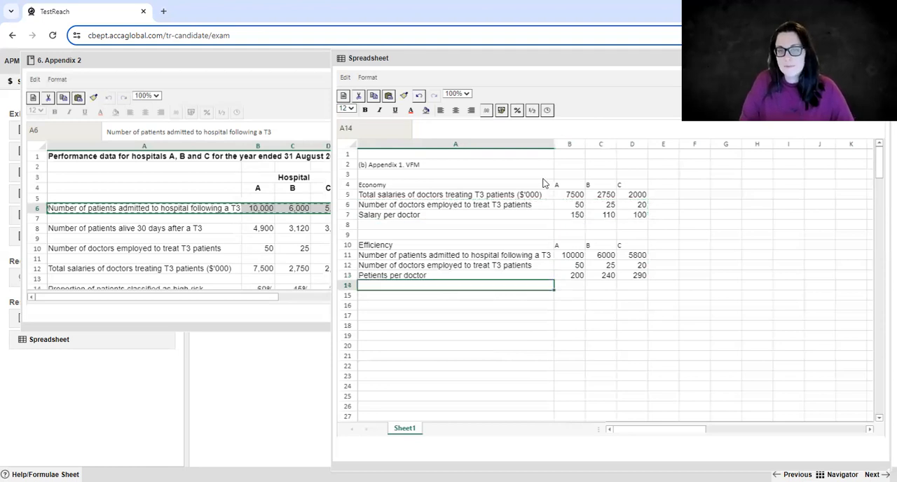
Move the Efficiency block A10:D14 to start at cell F4, and reposition and resize the Spreadsheet window to show both blocks.
{"action": "left_click", "coordinate": [393, 247]}
{"action": "left_click_drag", "start_coordinate": [394, 255], "coordinate": [629, 287]}
{"action": "left_click_drag", "start_coordinate": [479, 240], "coordinate": [368, 60]}
{"action": "left_click_drag", "start_coordinate": [717, 472], "coordinate": [535, 423]}
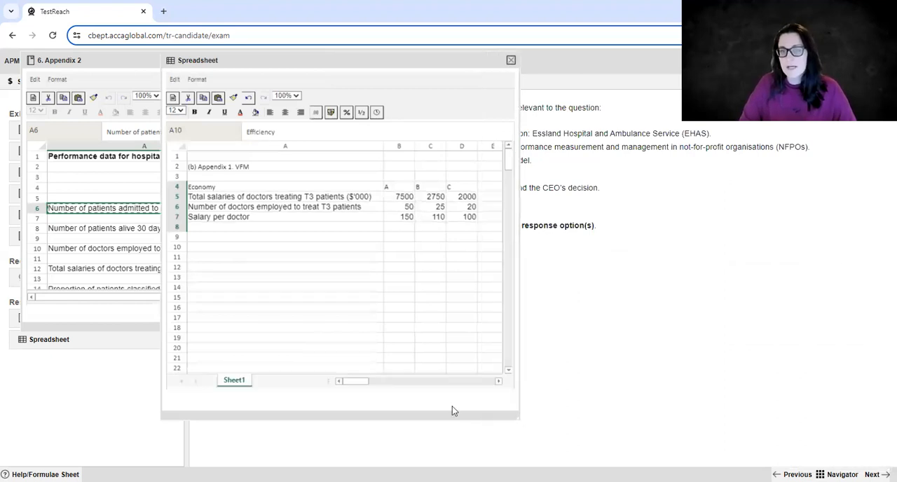
{"action": "left_click_drag", "start_coordinate": [518, 415], "coordinate": [717, 457]}
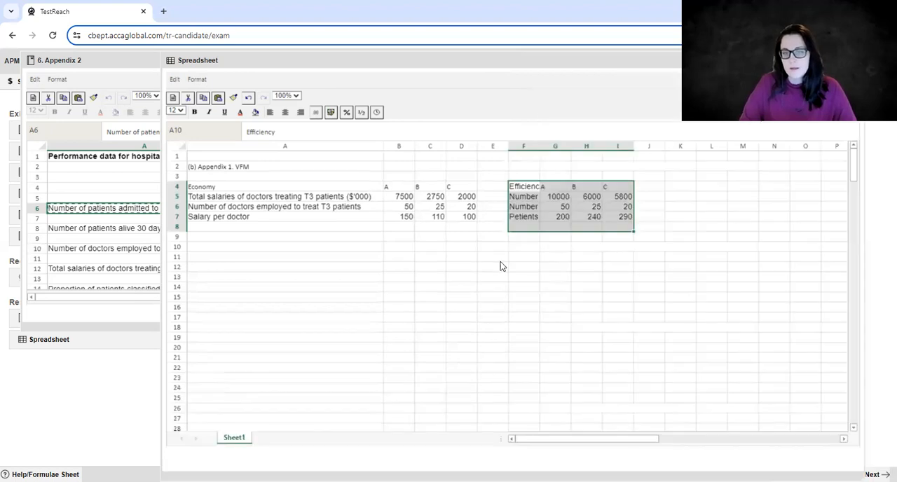
Check the patients per doctor formula in G7 and move the Efficiency block F4:I7 beneath Economy, starting at cell A9.
{"action": "double_click", "coordinate": [568, 221]}
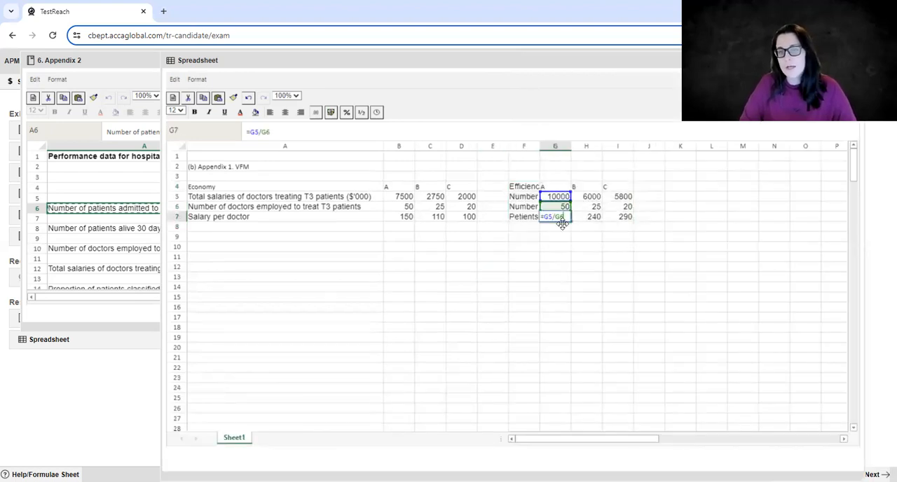
{"action": "left_click", "coordinate": [558, 236]}
{"action": "left_click_drag", "start_coordinate": [524, 187], "coordinate": [627, 218]}
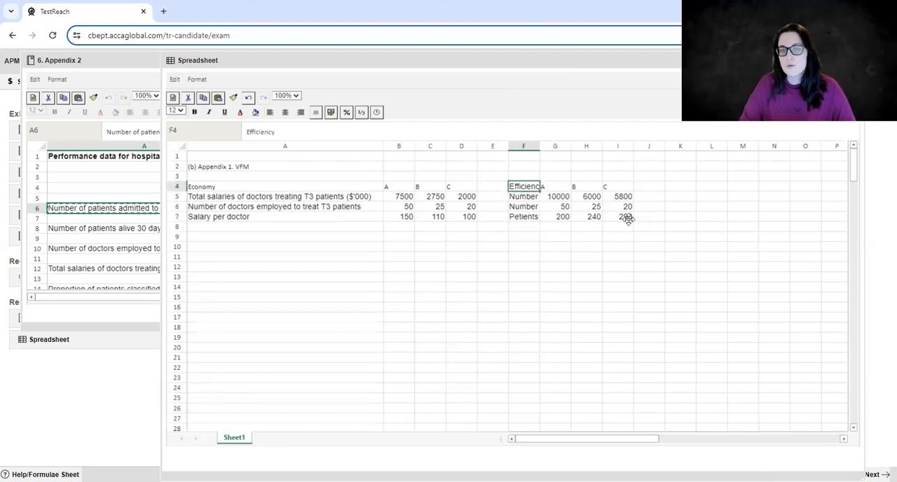
{"action": "mouse_move", "coordinate": [568, 183]}
{"action": "left_mouse_down"}
{"action": "mouse_move", "coordinate": [240, 258]}
{"action": "mouse_move", "coordinate": [262, 235]}
{"action": "mouse_move", "coordinate": [325, 290]}
{"action": "left_mouse_up"}
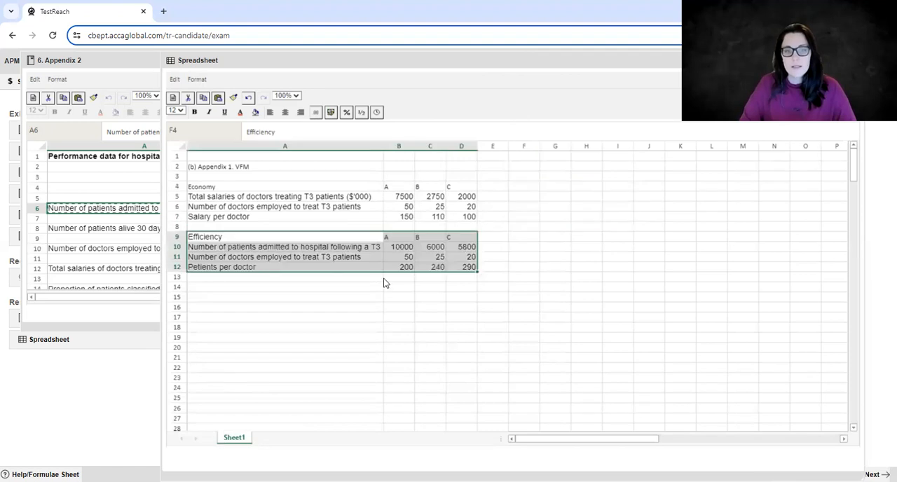
Enter the hard-coded calculation =10000/50 in cell B13 and clear it again.
{"action": "left_click", "coordinate": [400, 275]}
{"action": "type", "text": "=1"}
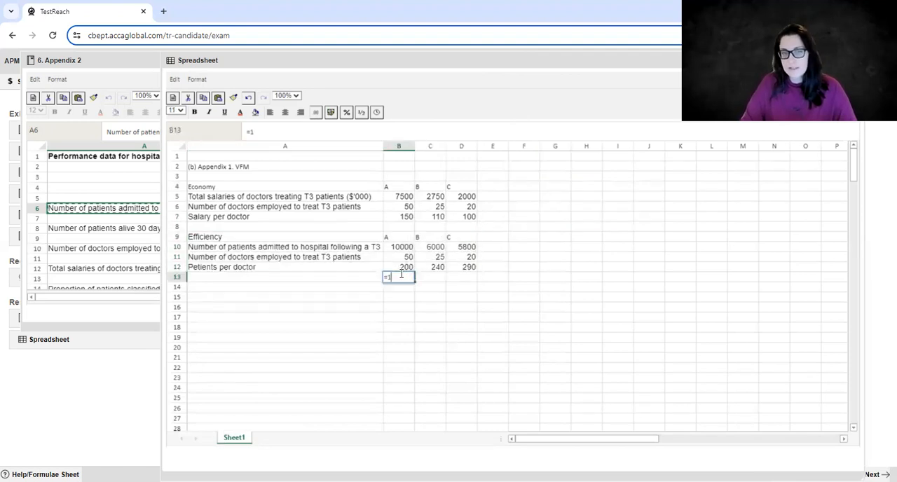
{"action": "type", "text": "0000/"}
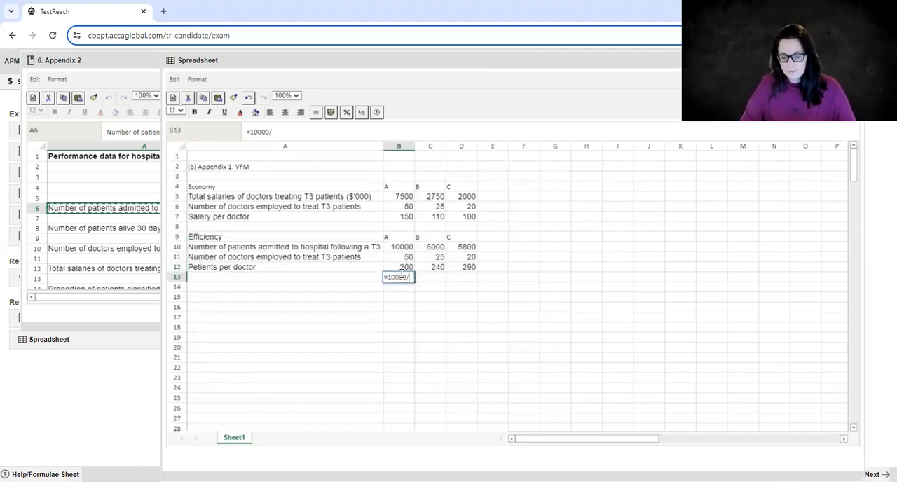
{"action": "type", "text": "50"}
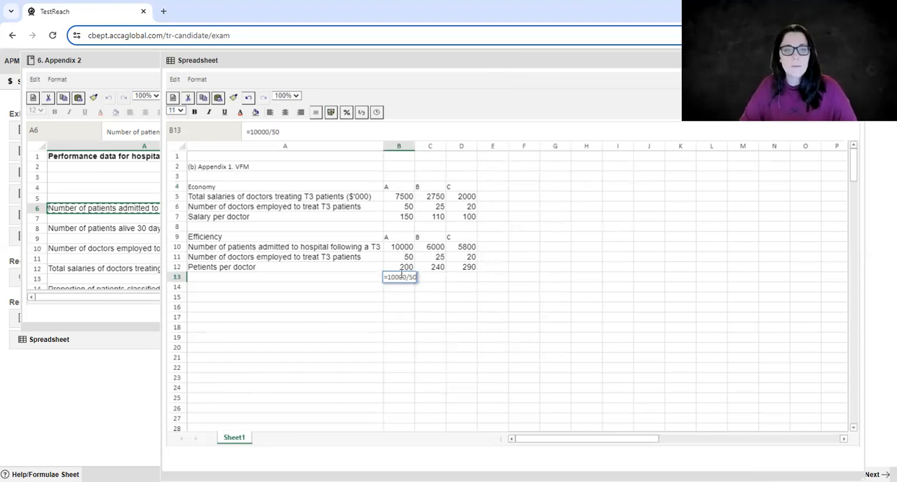
{"action": "key", "text": "Return"}
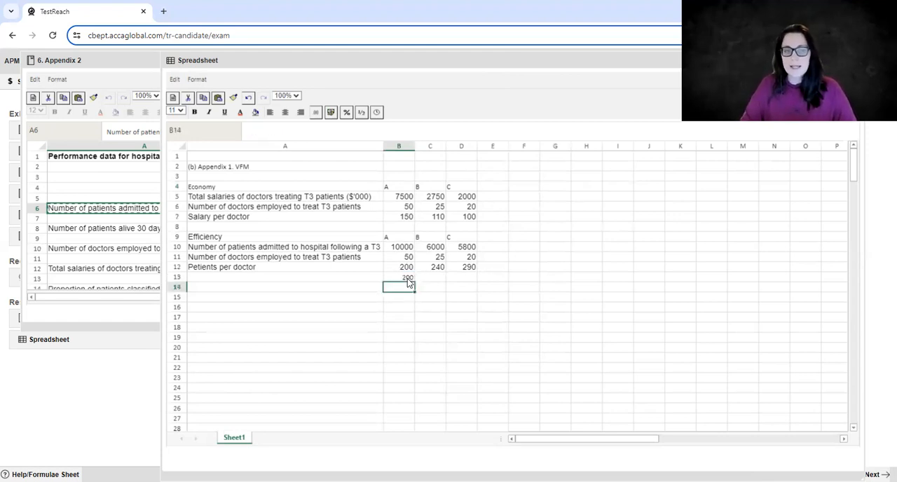
{"action": "left_click", "coordinate": [407, 279]}
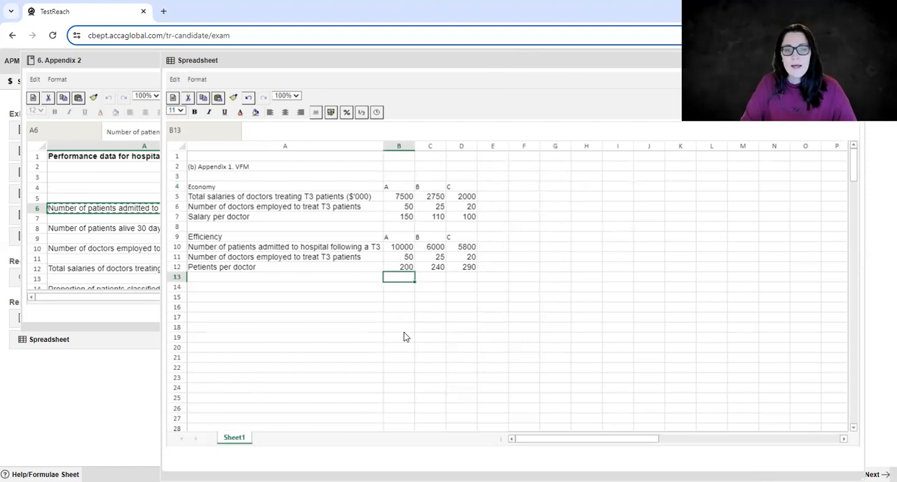
Narrow columns B, C and D and inspect the cells whose figures no longer fit.
{"action": "left_click", "coordinate": [282, 287]}
{"action": "left_click_drag", "start_coordinate": [414, 146], "coordinate": [434, 146]}
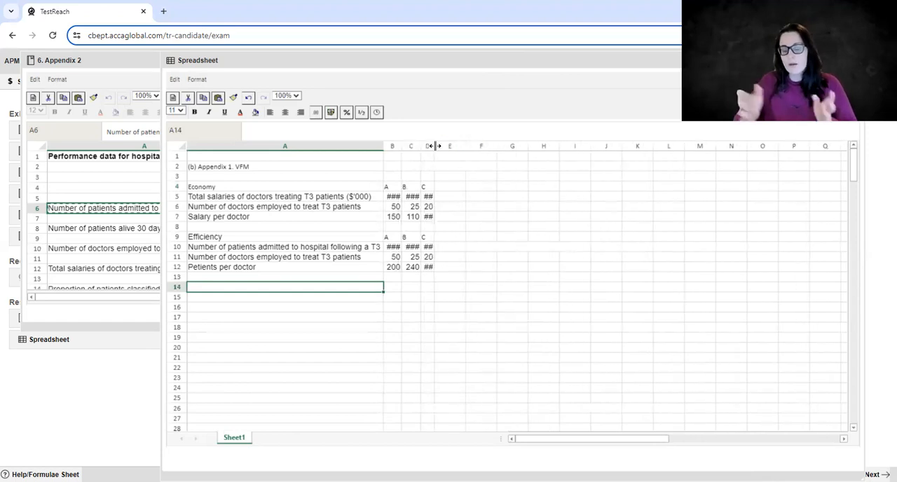
{"action": "left_click", "coordinate": [431, 219]}
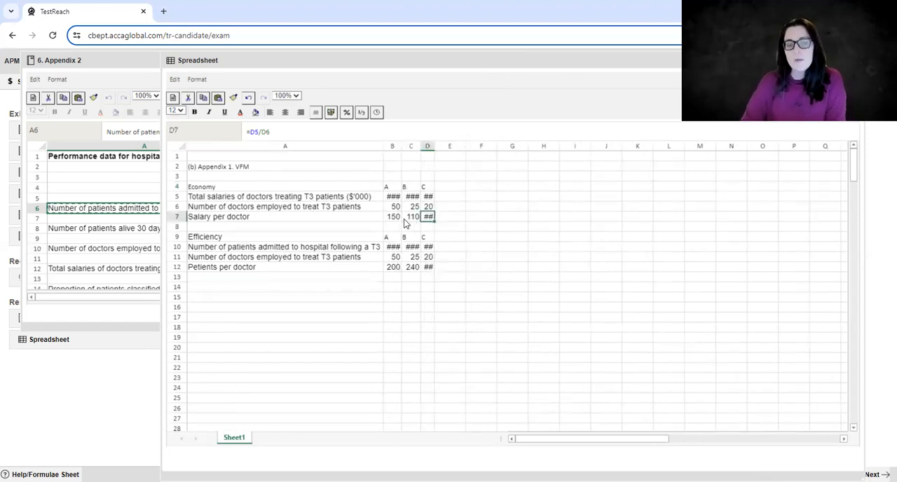
{"action": "left_click", "coordinate": [396, 217]}
{"action": "left_click", "coordinate": [395, 197]}
{"action": "key", "text": "ctrl+c"}
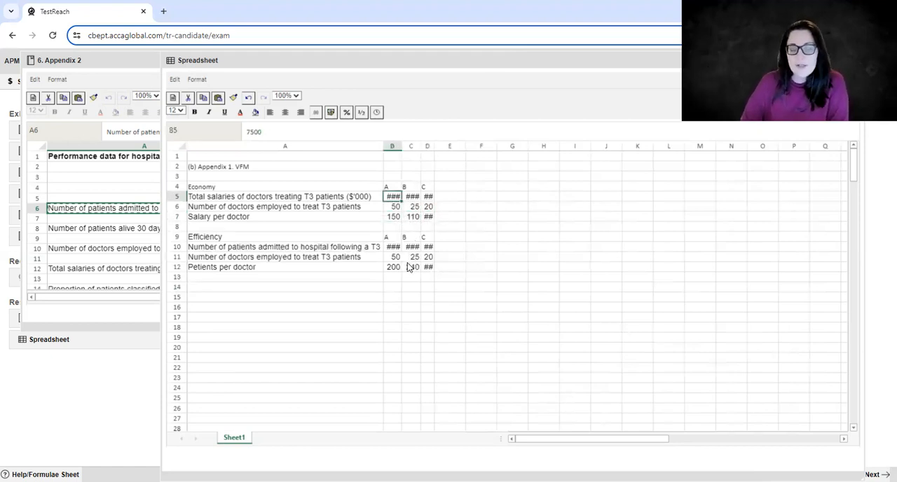
{"action": "left_click", "coordinate": [412, 257]}
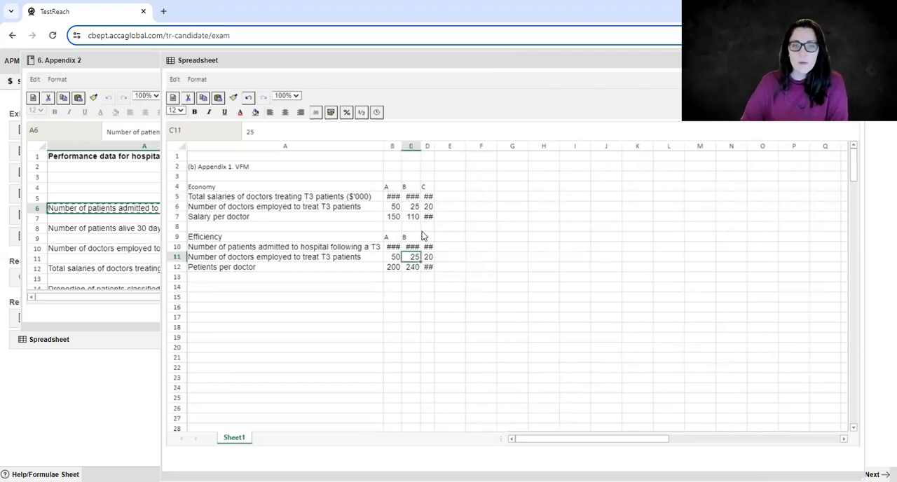
{"action": "left_click", "coordinate": [429, 217]}
{"action": "left_click", "coordinate": [429, 260]}
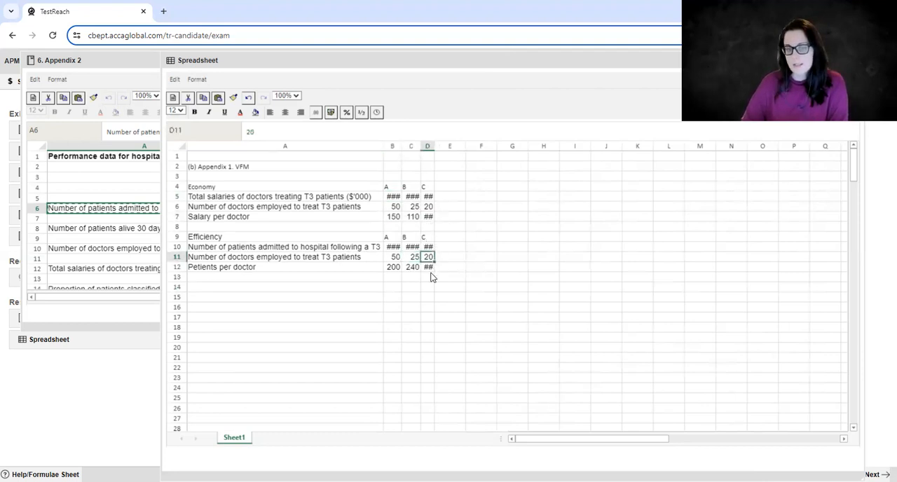
{"action": "left_click", "coordinate": [430, 270]}
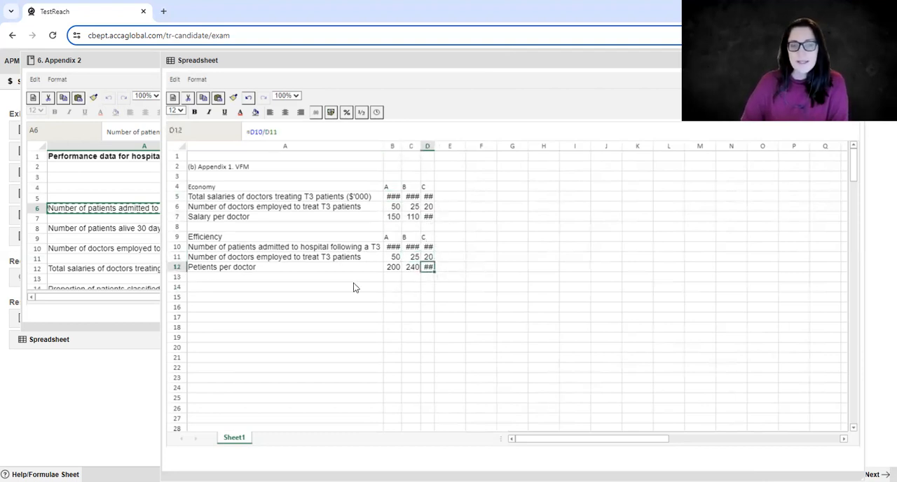
Widen columns B, C and D to show all hospital figures in full, and check the formula in C12.
{"action": "left_click", "coordinate": [416, 300]}
{"action": "mouse_move", "coordinate": [433, 146]}
{"action": "left_mouse_down"}
{"action": "mouse_move", "coordinate": [475, 146]}
{"action": "mouse_move", "coordinate": [446, 147]}
{"action": "left_mouse_up"}
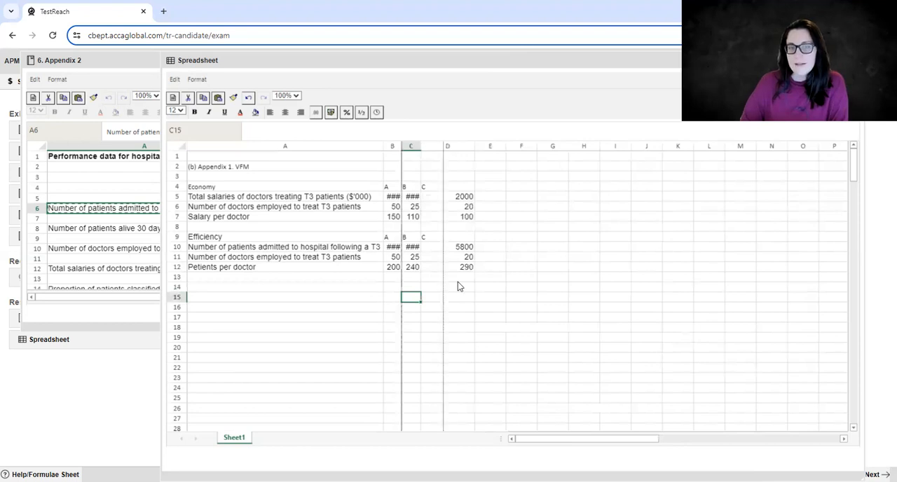
{"action": "left_click", "coordinate": [424, 267]}
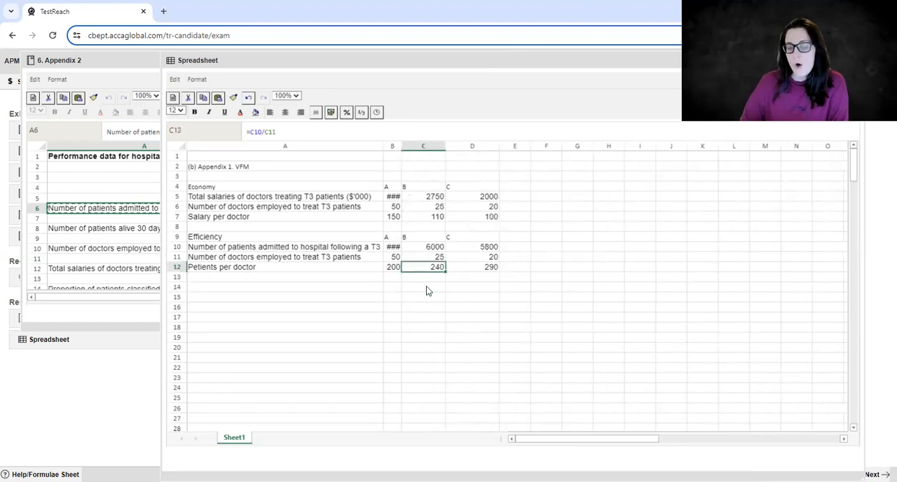
{"action": "key", "text": "Down"}
{"action": "double_click", "coordinate": [428, 268]}
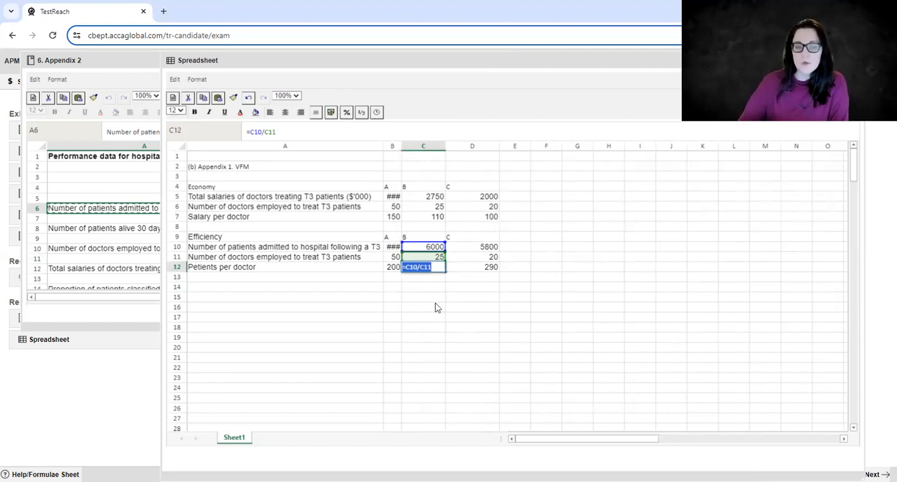
{"action": "key", "text": "Escape"}
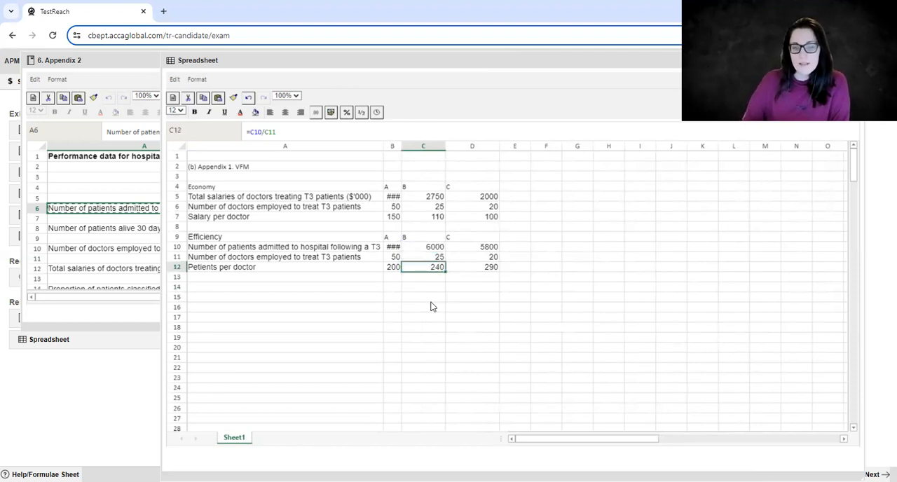
{"action": "left_click", "coordinate": [431, 306]}
{"action": "left_click", "coordinate": [436, 267]}
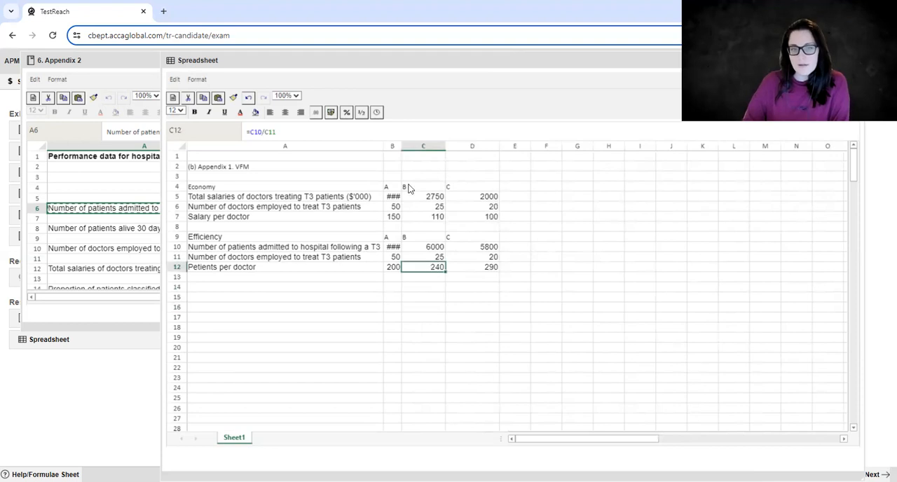
{"action": "left_click_drag", "start_coordinate": [403, 146], "coordinate": [443, 146]}
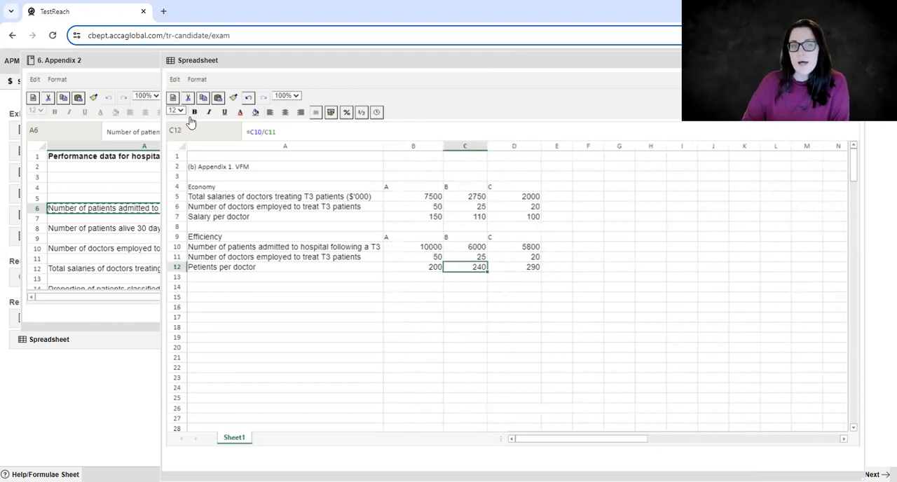
{"action": "key", "text": "F2"}
{"action": "key", "text": "Return"}
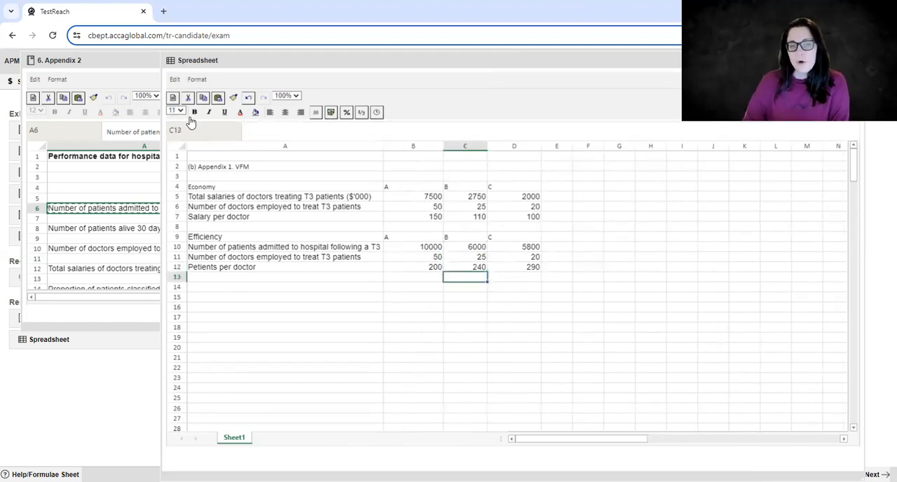
{"action": "left_click", "coordinate": [429, 290]}
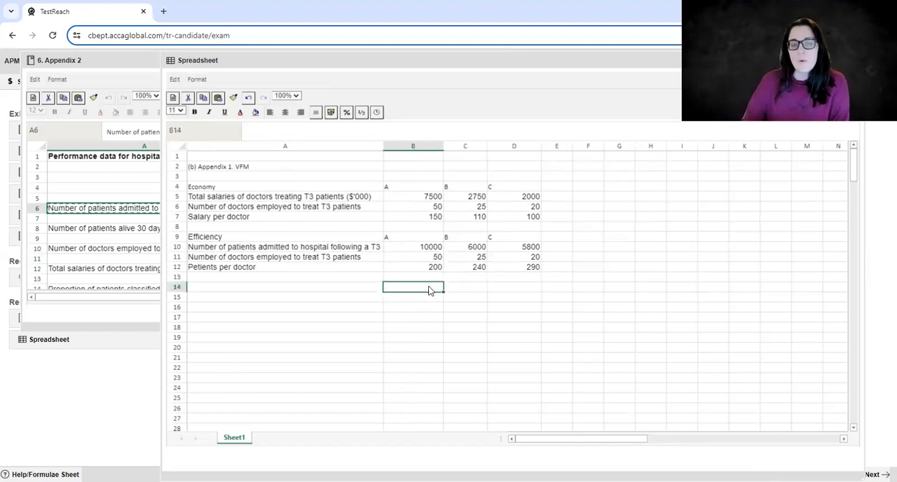
{"action": "scroll", "coordinate": [429, 290], "scroll_direction": "down", "scroll_amount": 5}
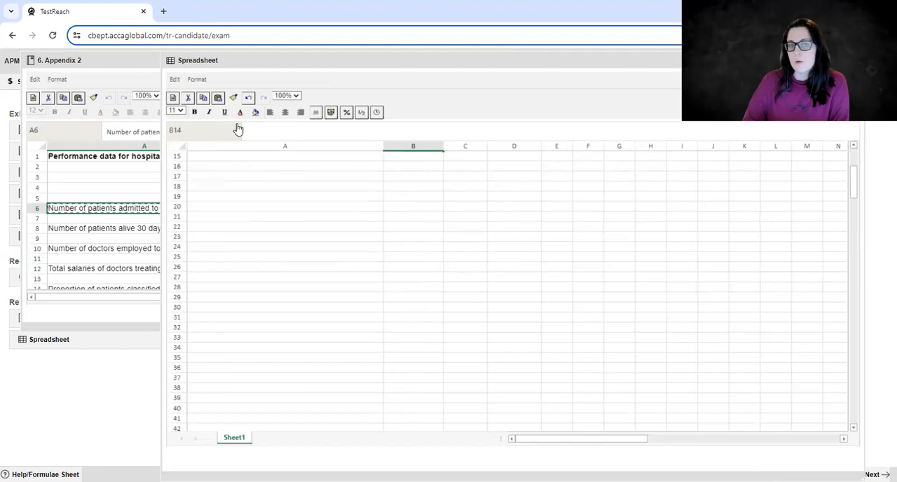
{"action": "scroll", "coordinate": [306, 225], "scroll_direction": "up", "scroll_amount": 5}
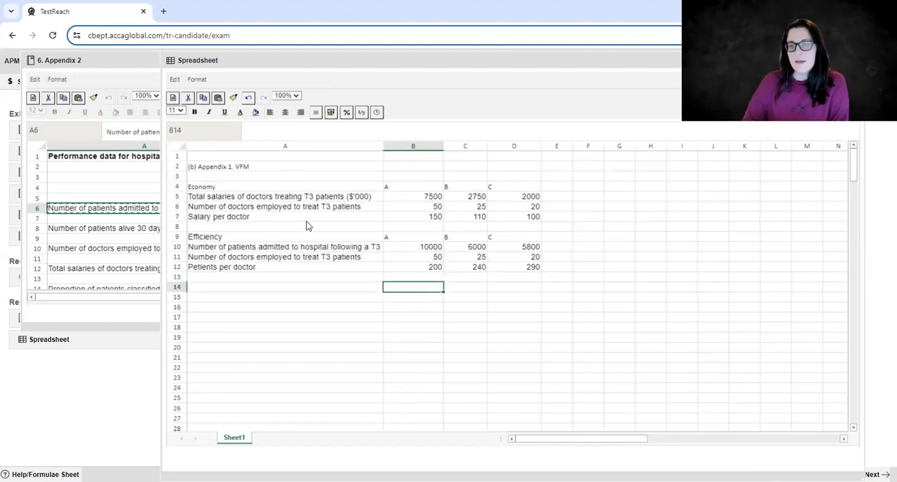
{"action": "scroll", "coordinate": [306, 226], "scroll_direction": "down", "scroll_amount": 1}
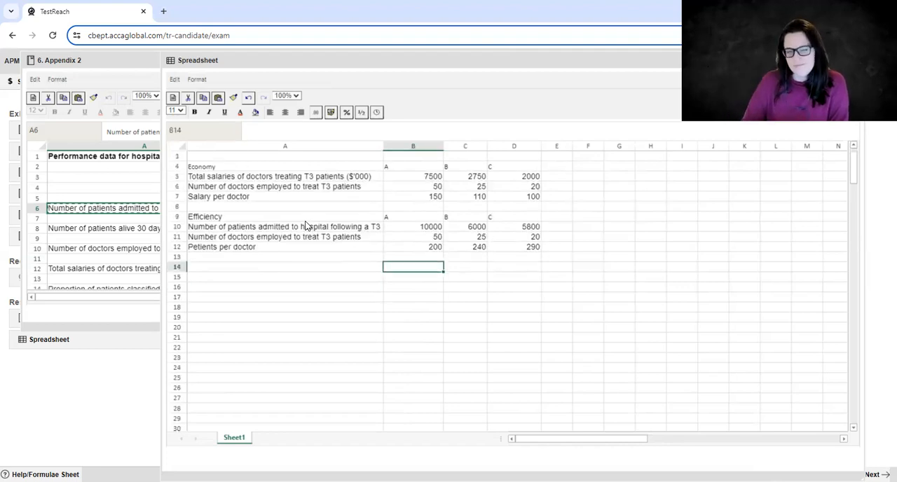
{"action": "left_click", "coordinate": [290, 278]}
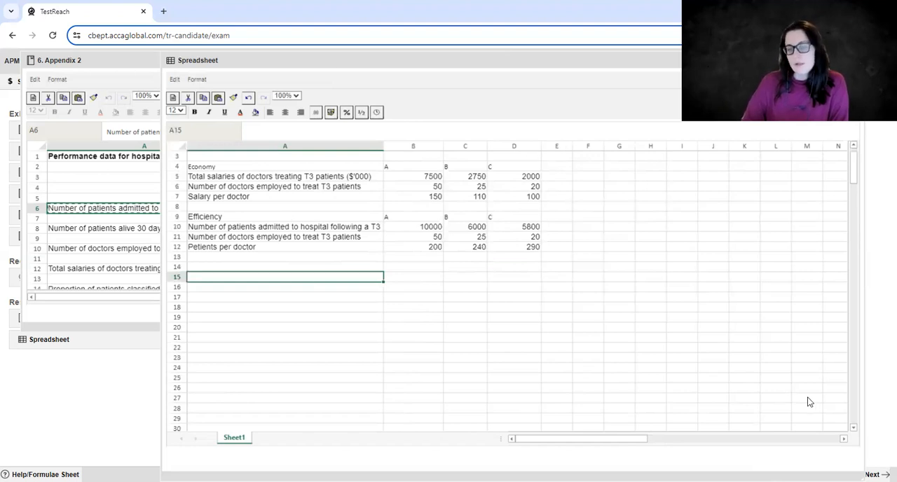
{"action": "left_click", "coordinate": [777, 388]}
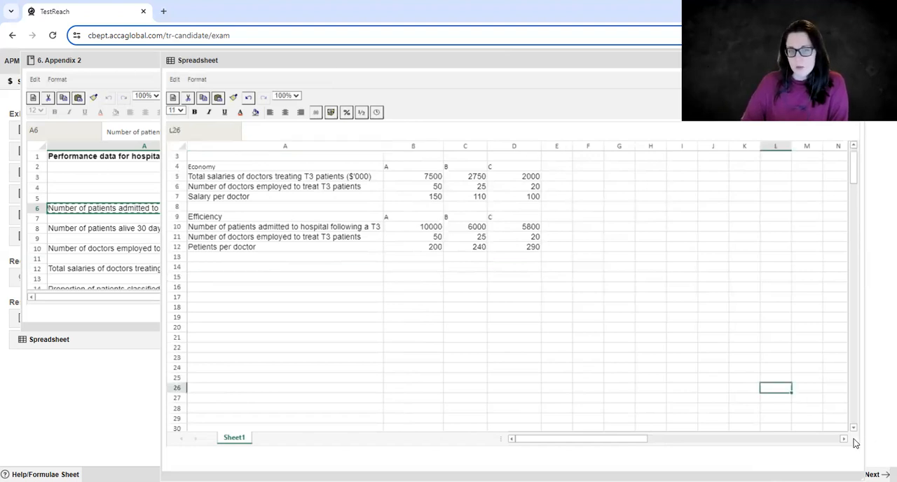
{"action": "scroll", "coordinate": [557, 371], "scroll_direction": "up", "scroll_amount": 1}
{"action": "left_click", "coordinate": [490, 316]}
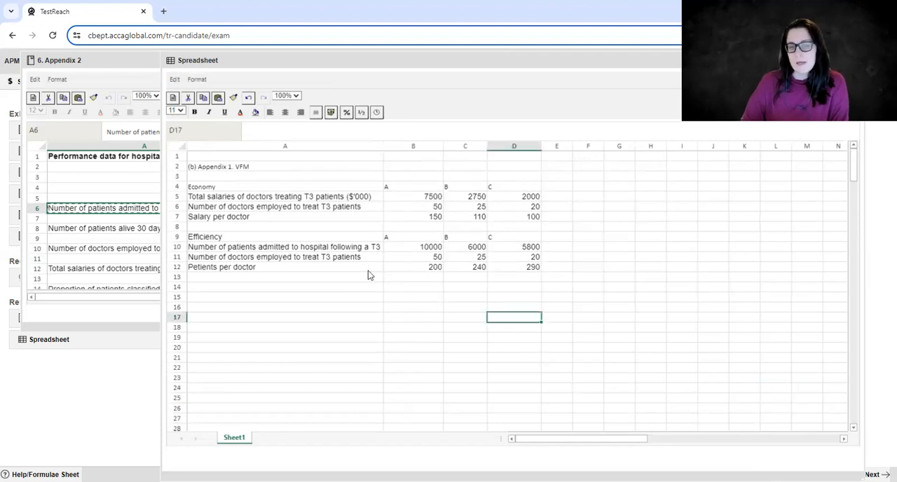
{"action": "left_click", "coordinate": [364, 267]}
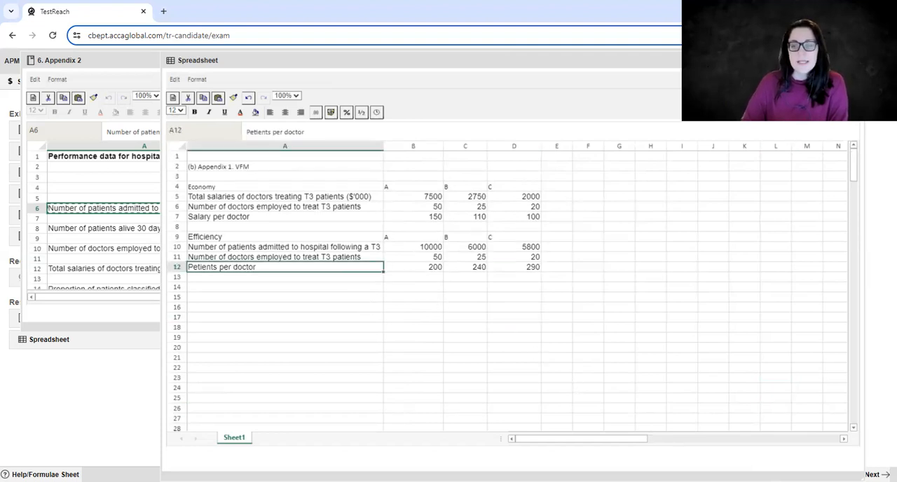
Shrink and reposition the Spreadsheet window, and close both the Spreadsheet and Appendix 2.
{"action": "left_click_drag", "start_coordinate": [863, 478], "coordinate": [484, 430]}
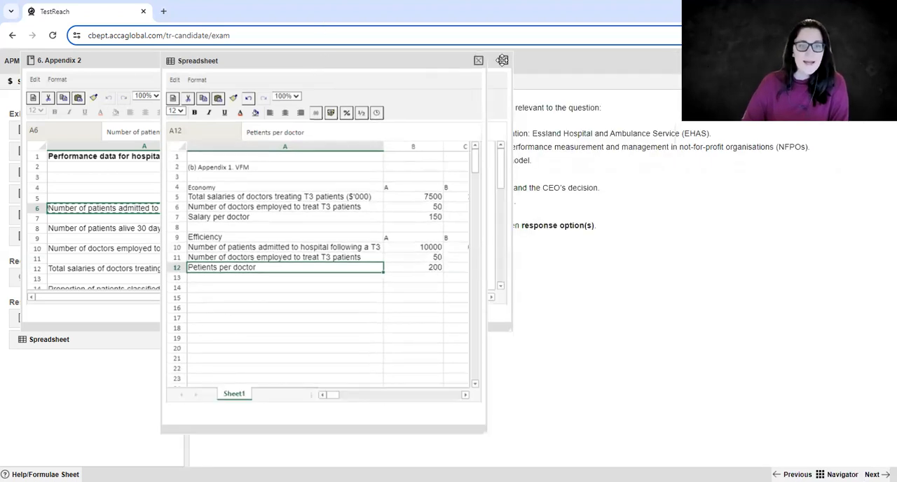
{"action": "left_click_drag", "start_coordinate": [326, 61], "coordinate": [571, 80]}
{"action": "left_click_drag", "start_coordinate": [505, 83], "coordinate": [383, 100]}
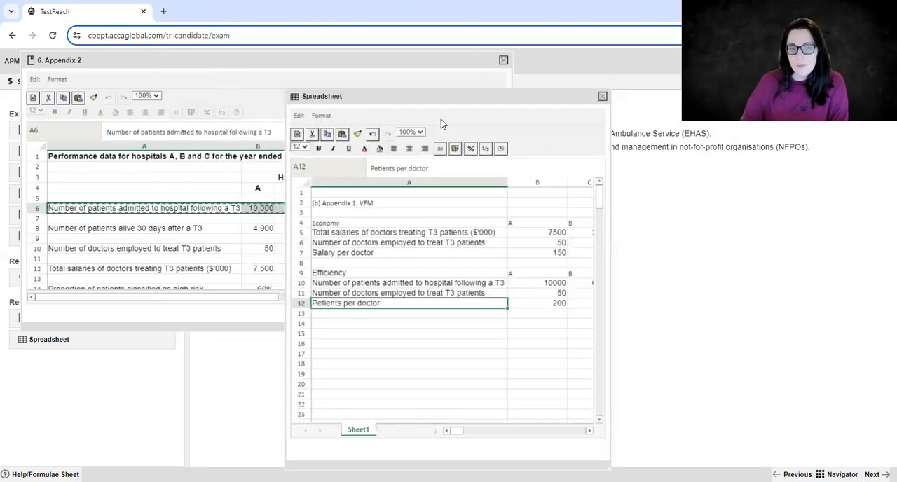
{"action": "left_click", "coordinate": [601, 99]}
{"action": "left_click", "coordinate": [503, 60]}
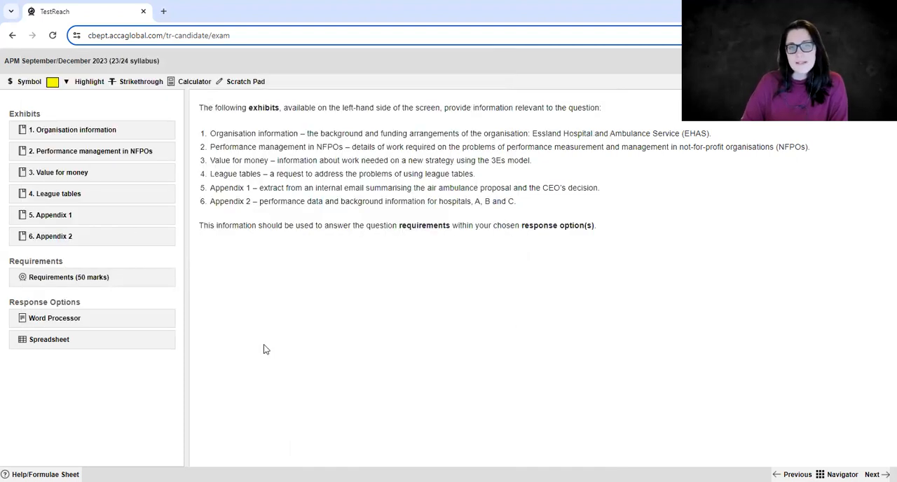
Open exhibit 2, Performance management in NFPOs, and select the text about the EHAS board and the air ambulance proposal.
{"action": "left_click", "coordinate": [196, 76]}
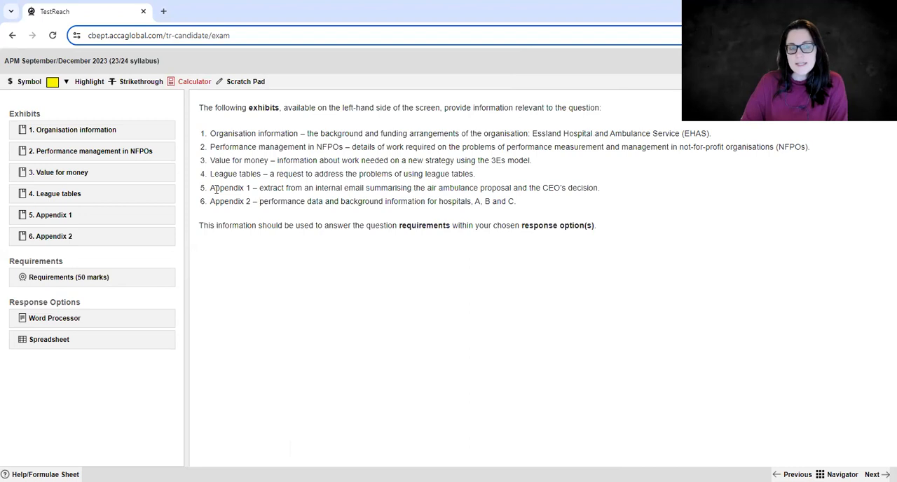
{"action": "left_click", "coordinate": [77, 154]}
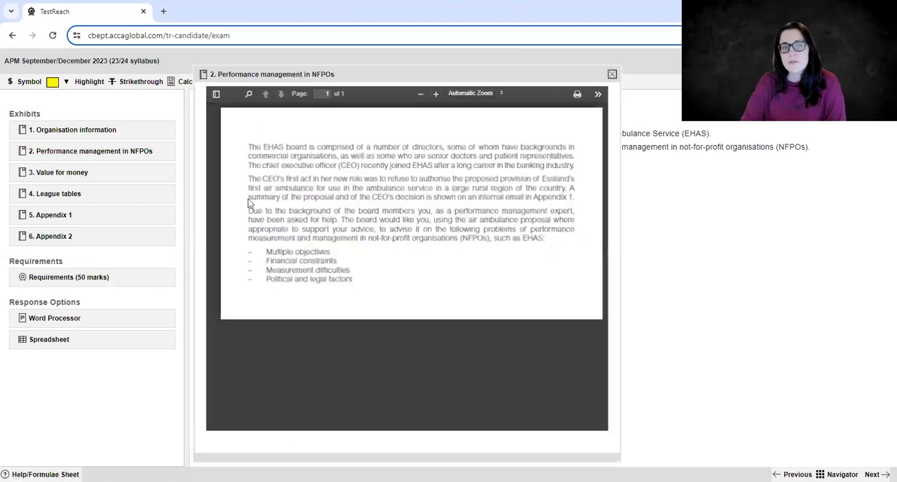
{"action": "left_click_drag", "start_coordinate": [282, 156], "coordinate": [386, 229]}
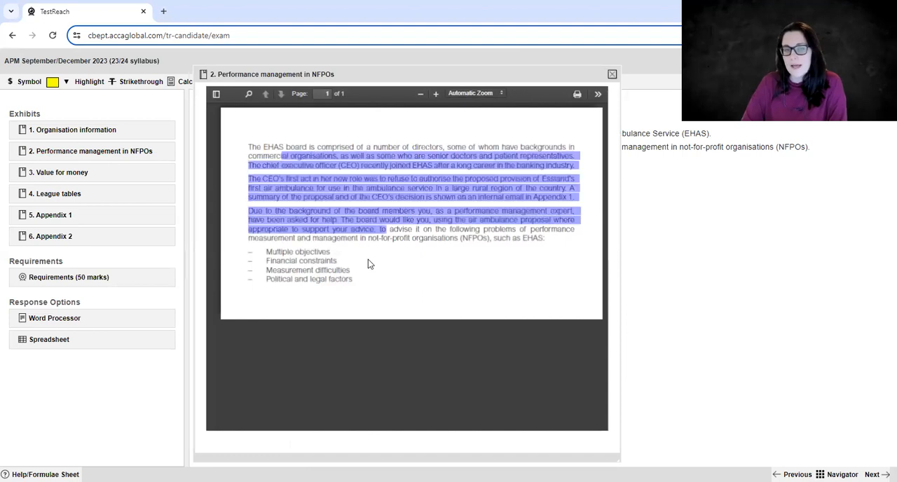
Close the NFPOs exhibit and reopen the Spreadsheet, widening its window until all three hospital columns are visible.
{"action": "left_click", "coordinate": [335, 209]}
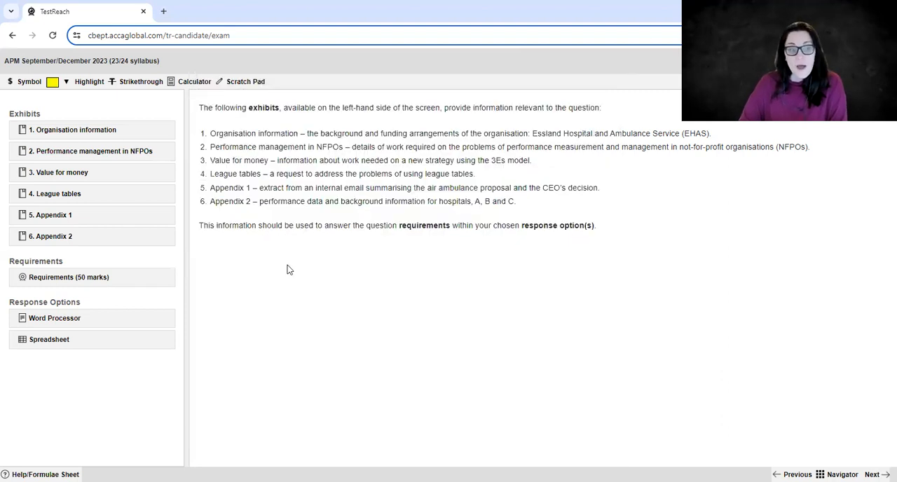
{"action": "left_click", "coordinate": [56, 347]}
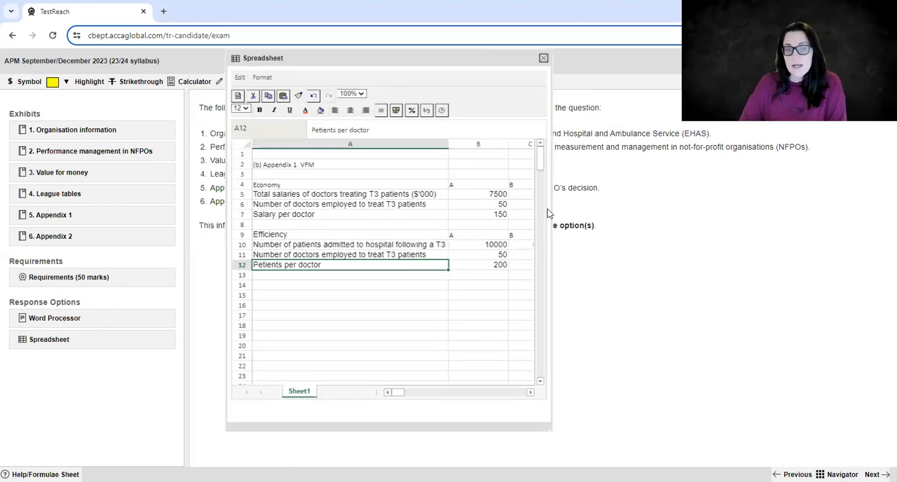
{"action": "left_click_drag", "start_coordinate": [550, 429], "coordinate": [682, 404]}
{"action": "left_click_drag", "start_coordinate": [792, 405], "coordinate": [794, 404]}
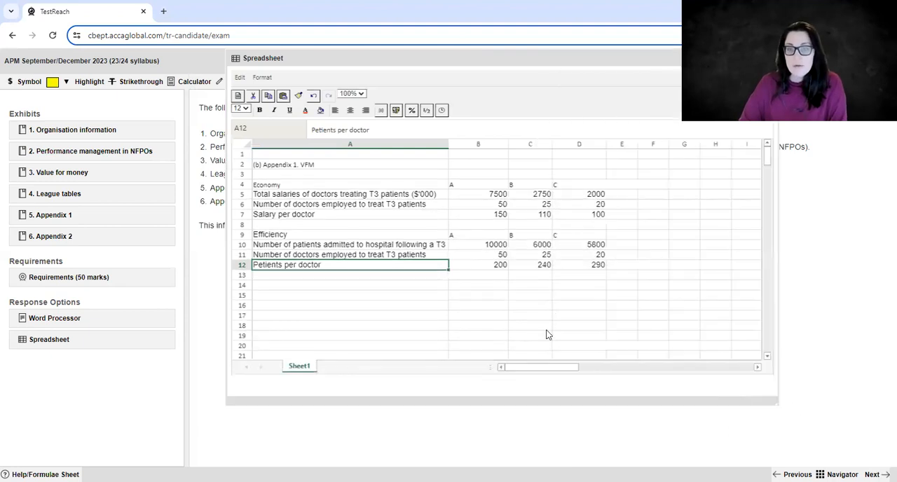
Enter 1,25 with a comma in B14 and 1.25 with a decimal point in B15.
{"action": "left_click", "coordinate": [377, 283]}
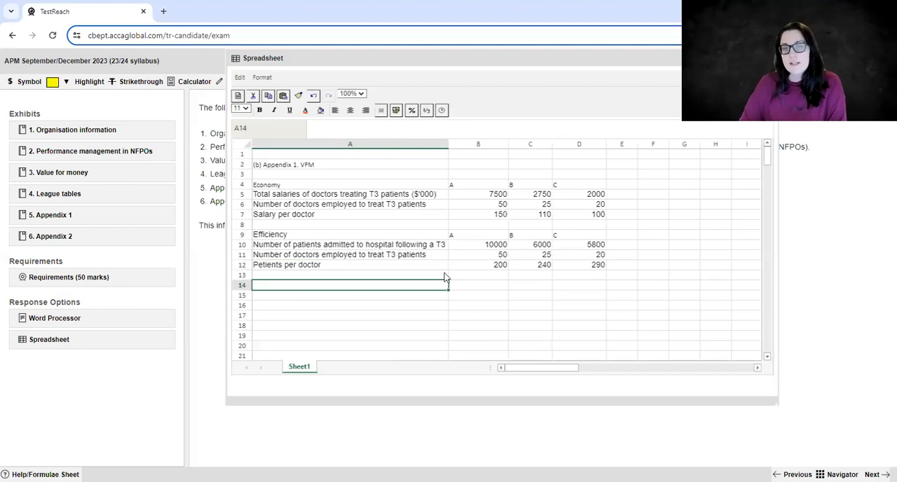
{"action": "left_click", "coordinate": [526, 275]}
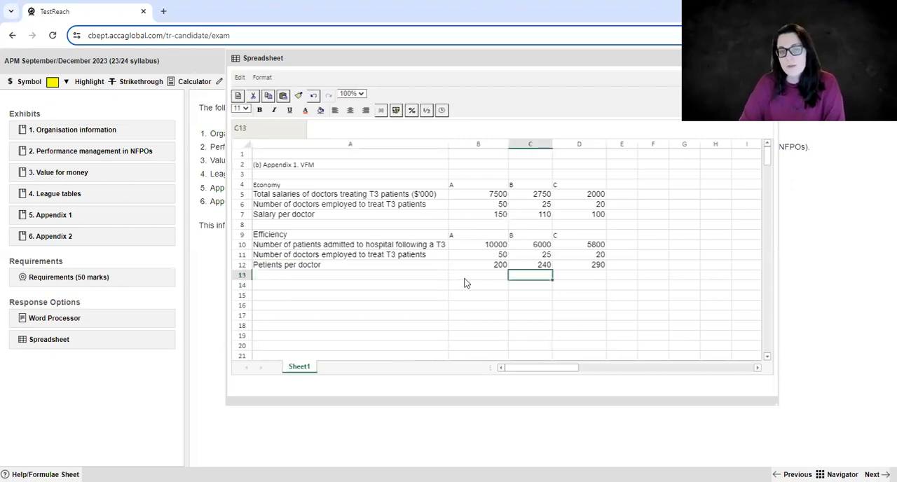
{"action": "left_click", "coordinate": [364, 284]}
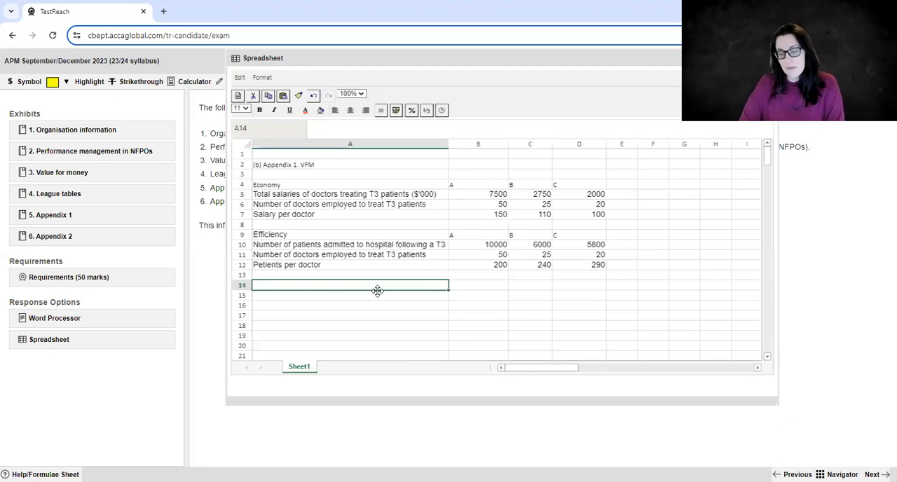
{"action": "left_click", "coordinate": [470, 288]}
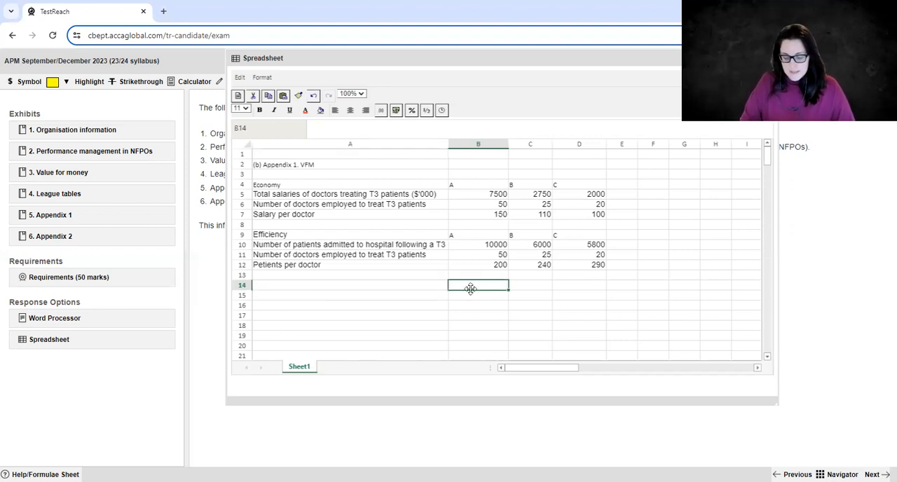
{"action": "type", "text": "1."}
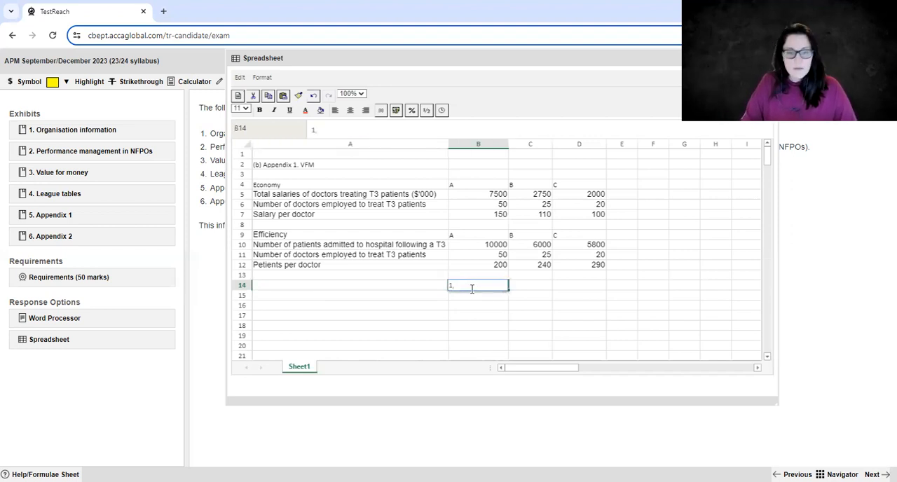
{"action": "type", "text": "25"}
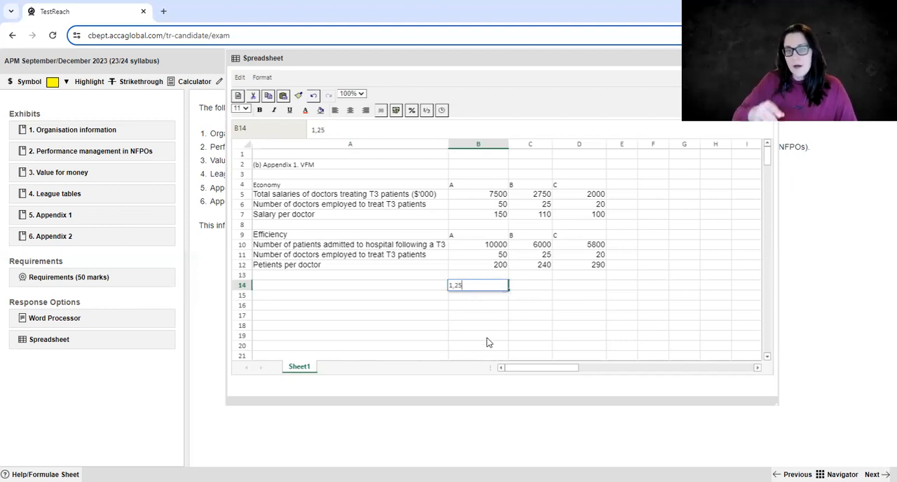
{"action": "key", "text": "Return"}
{"action": "type", "text": "1.25"}
{"action": "key", "text": "Return"}
Enter the formula =B14*2 in C14 and copy it down to C15.
{"action": "key", "text": "Up"}
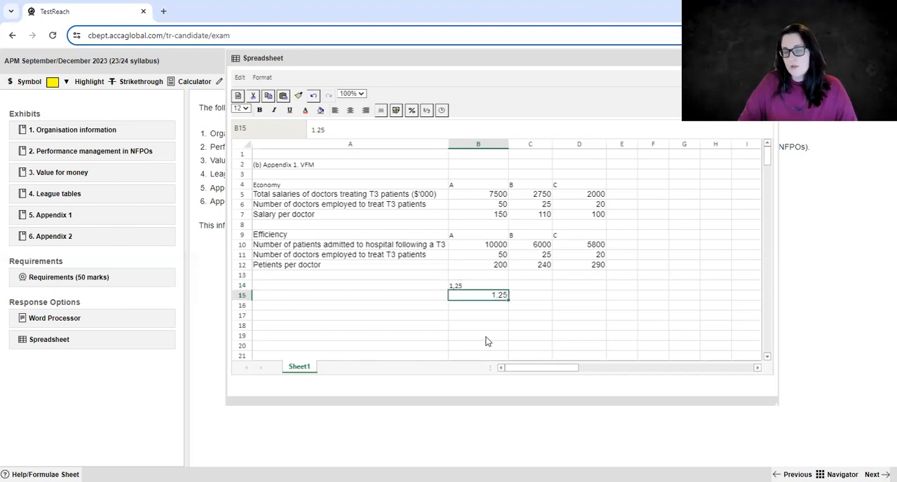
{"action": "key", "text": "Right"}
{"action": "key", "text": "Up"}
{"action": "type", "text": "=B14*2"}
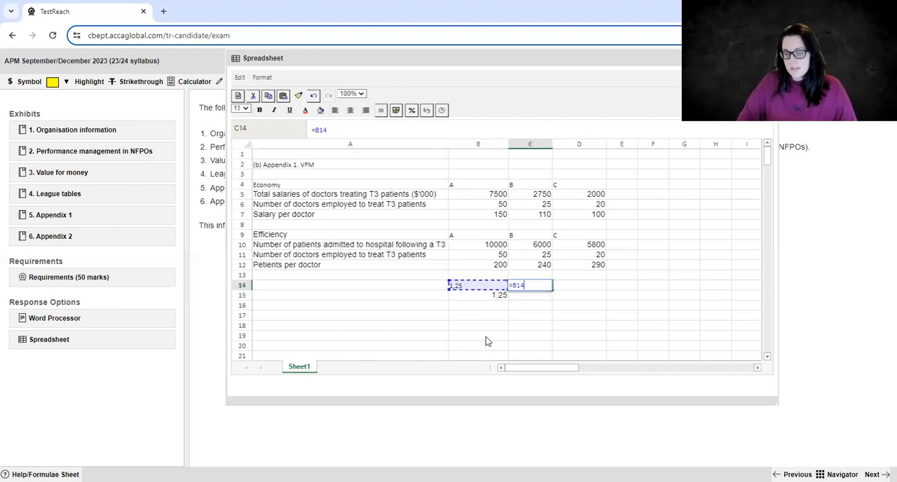
{"action": "key", "text": "Return"}
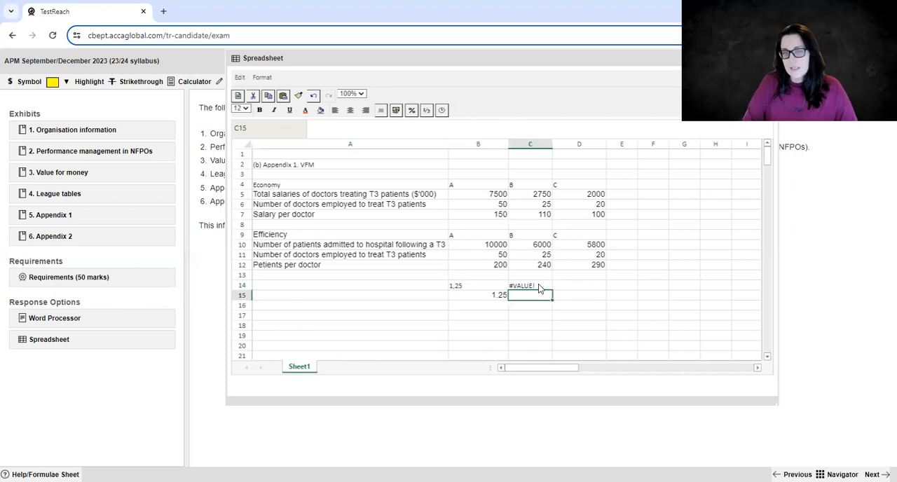
{"action": "left_click", "coordinate": [539, 287]}
{"action": "key", "text": "ctrl+c"}
{"action": "left_click", "coordinate": [537, 297]}
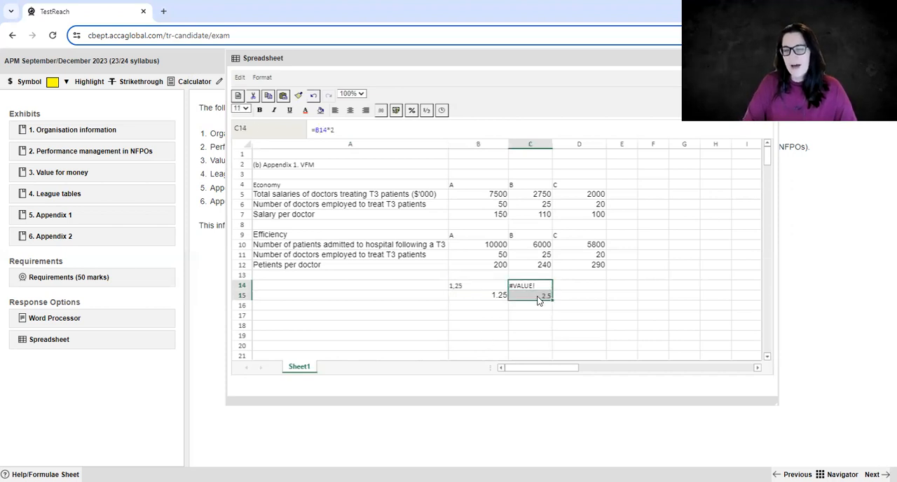
{"action": "key", "text": "ctrl+v"}
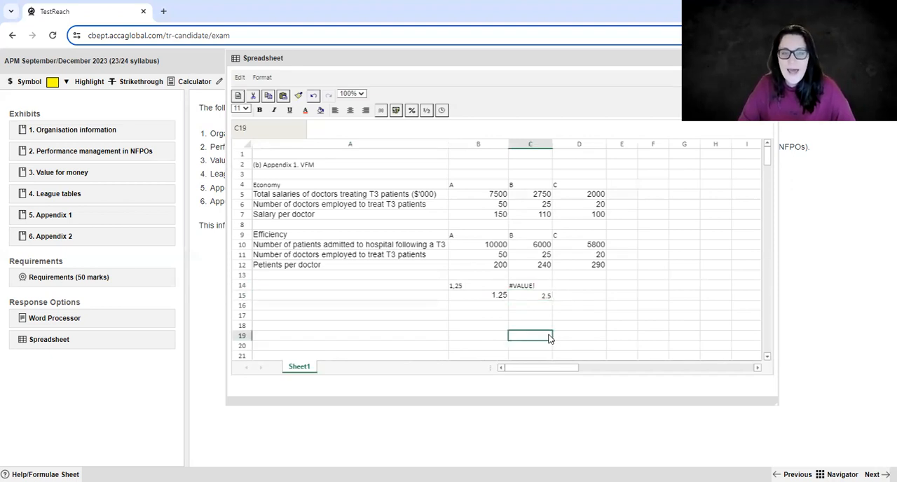
Apply the #,##0 thousands-separator number format to B5:D15 and check the reformatted cells.
{"action": "left_click", "coordinate": [457, 286]}
{"action": "left_click_drag", "start_coordinate": [478, 194], "coordinate": [603, 298]}
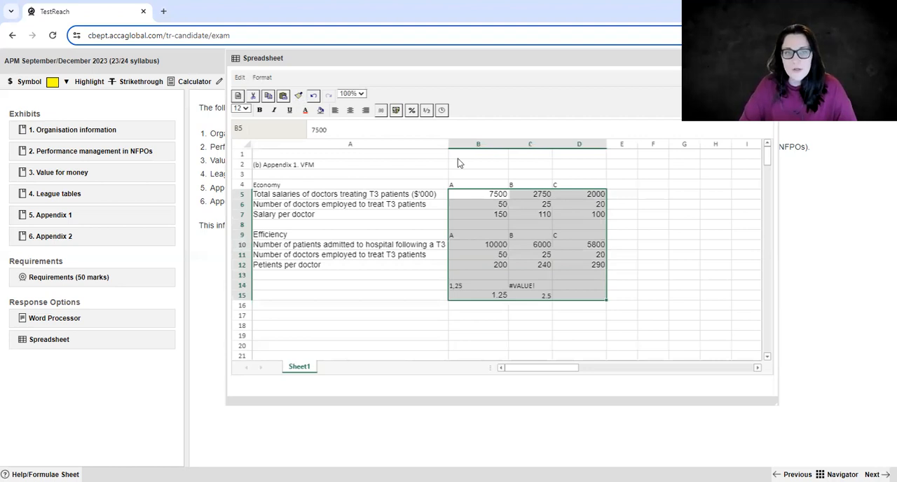
{"action": "left_click", "coordinate": [380, 110]}
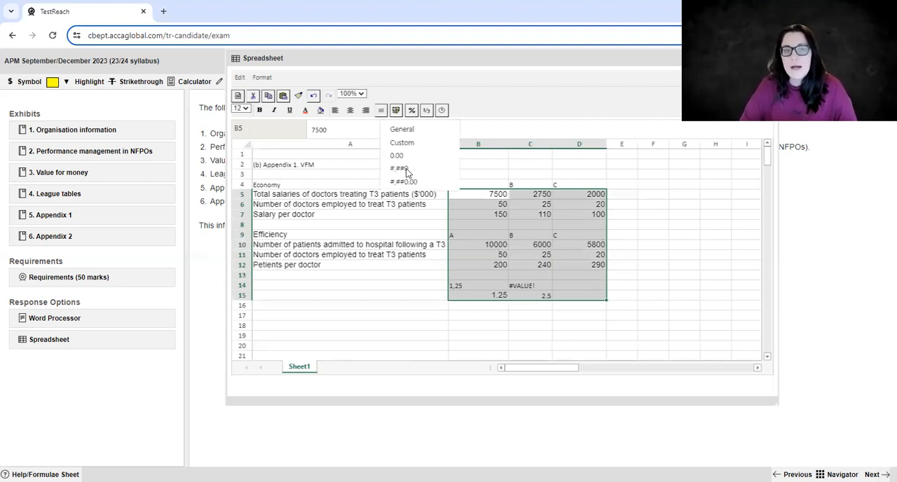
{"action": "left_click", "coordinate": [402, 169]}
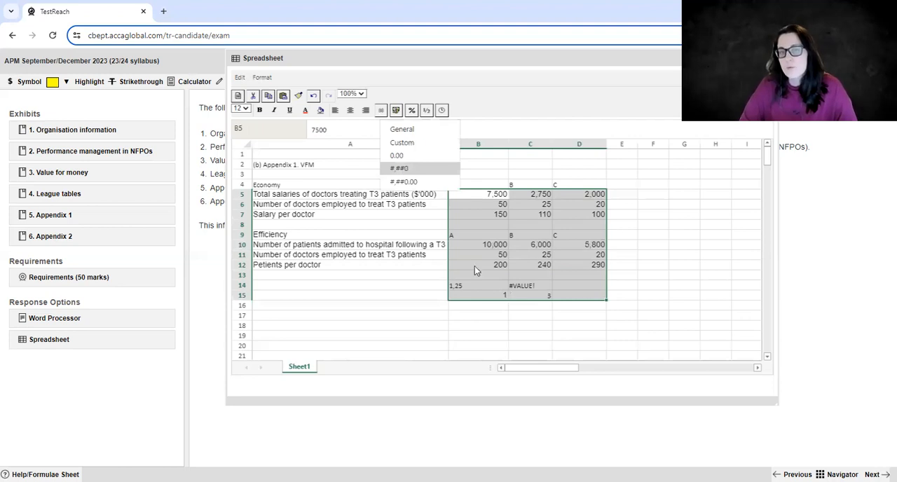
{"action": "left_click", "coordinate": [497, 244]}
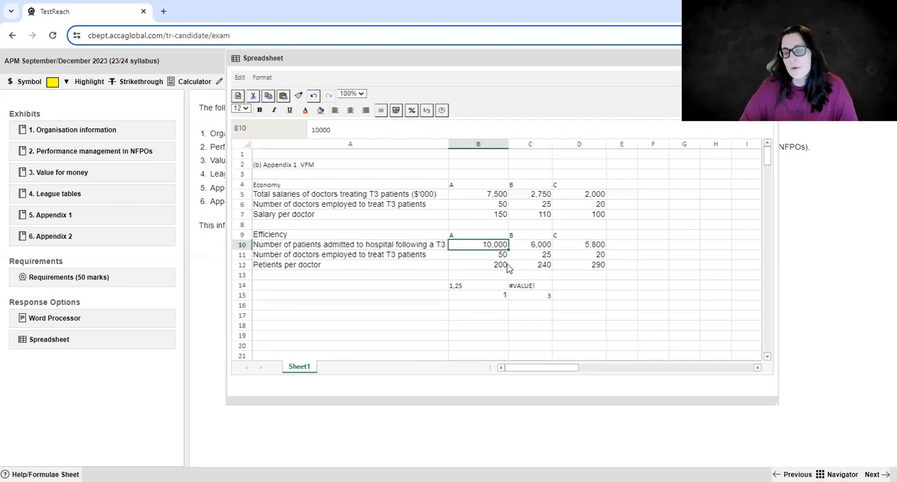
{"action": "left_click", "coordinate": [545, 304]}
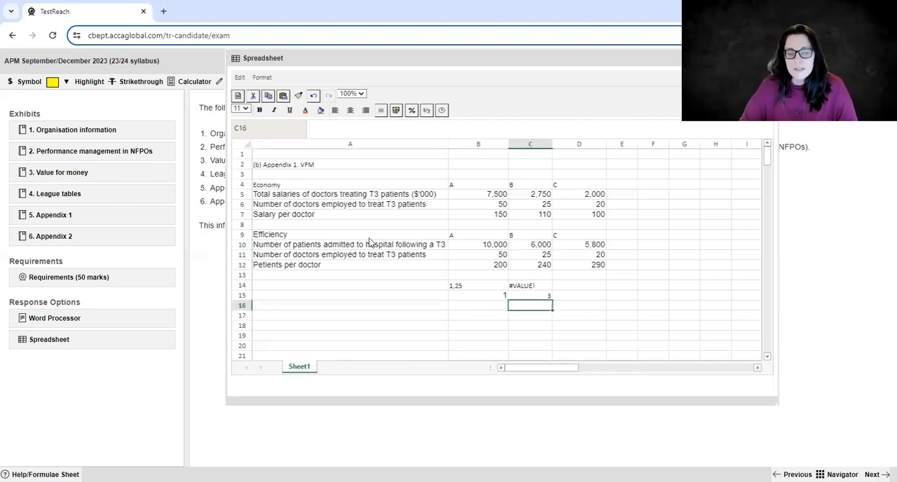
Select the entire sheet and open the number format choices.
{"action": "left_click", "coordinate": [247, 143]}
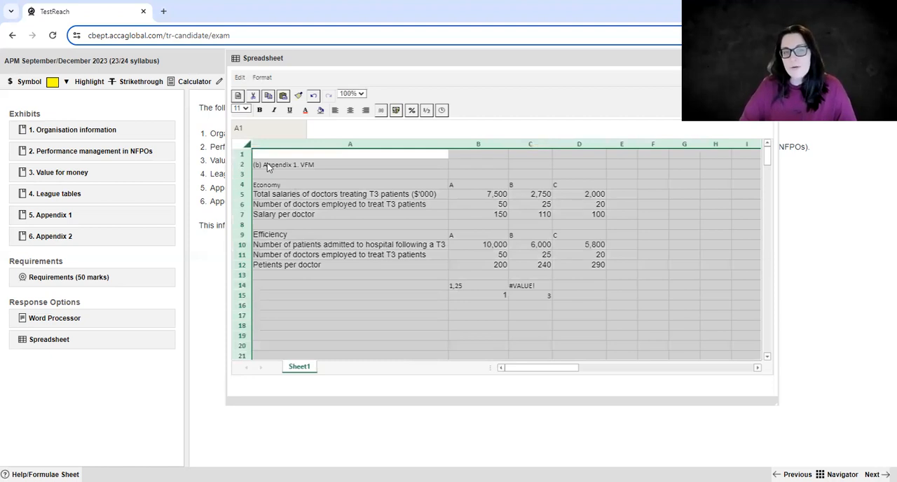
{"action": "left_click", "coordinate": [267, 185]}
{"action": "left_click", "coordinate": [244, 146]}
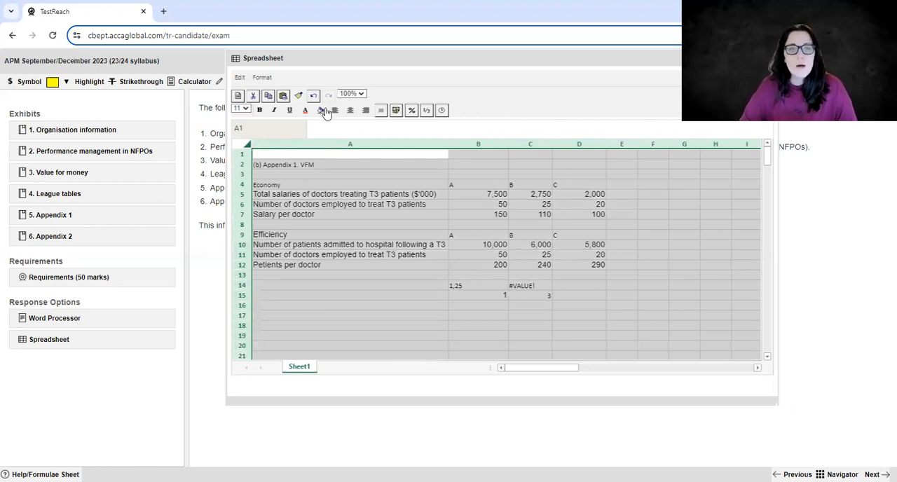
{"action": "left_click", "coordinate": [381, 111]}
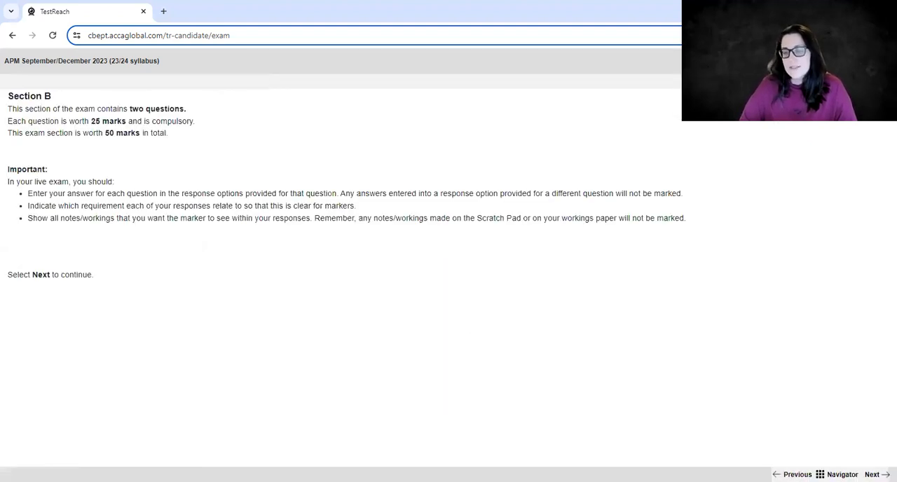
Return from the Section B introduction to the EHAS question and reopen its Spreadsheet, moving the window clear of the exhibits list.
{"action": "left_click", "coordinate": [876, 474]}
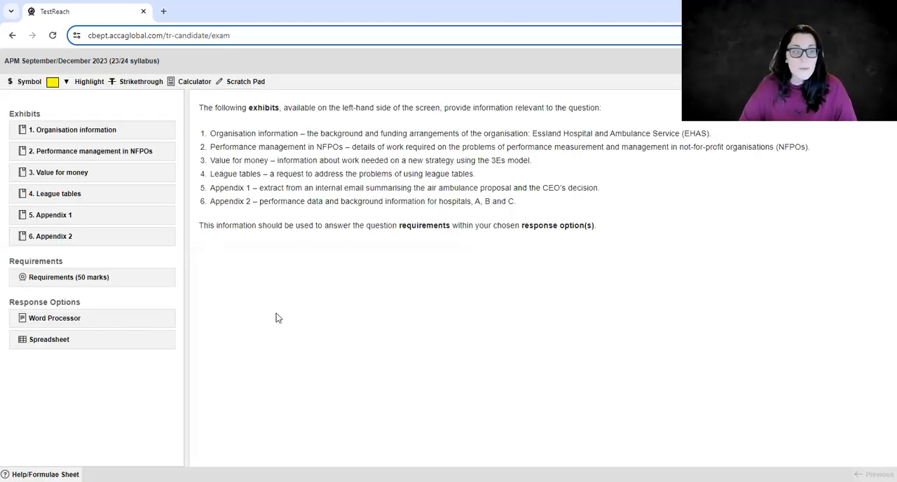
{"action": "left_click", "coordinate": [49, 341]}
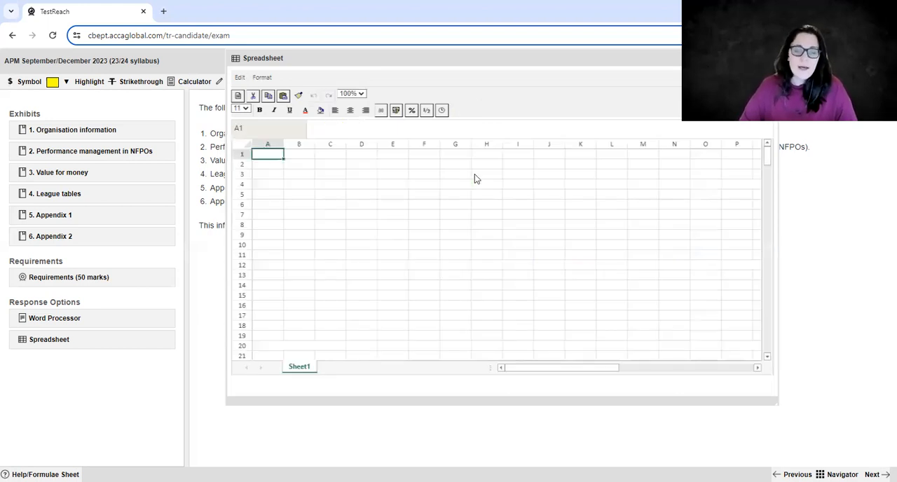
{"action": "left_click", "coordinate": [442, 196]}
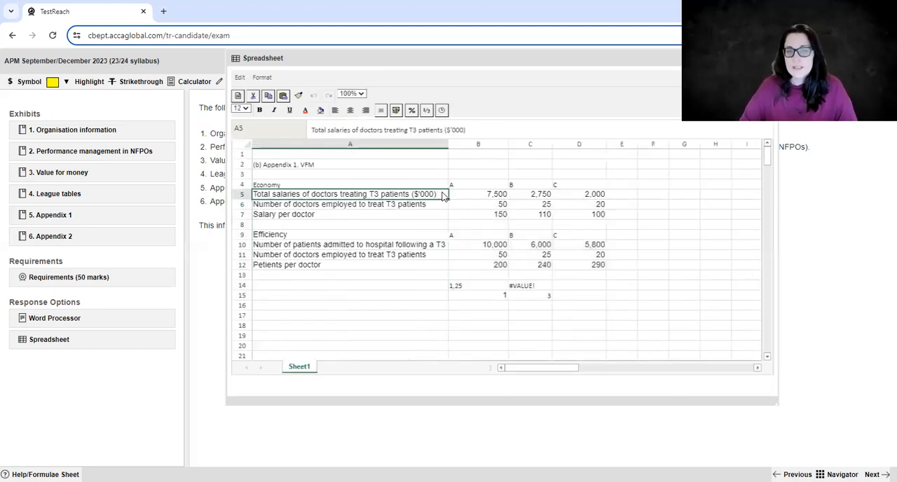
{"action": "left_click_drag", "start_coordinate": [491, 64], "coordinate": [608, 139]}
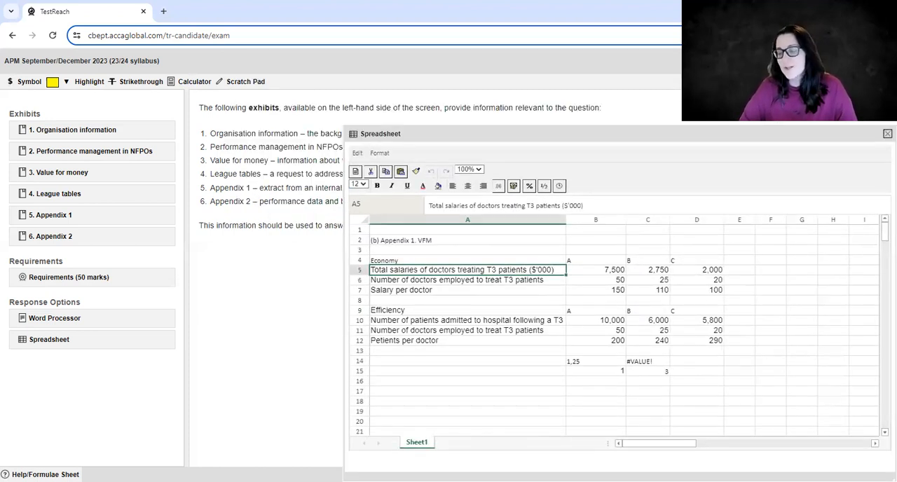
{"action": "mouse_move", "coordinate": [573, 131]}
{"action": "left_mouse_down"}
{"action": "mouse_move", "coordinate": [559, 110]}
{"action": "mouse_move", "coordinate": [573, 117]}
{"action": "left_mouse_up"}
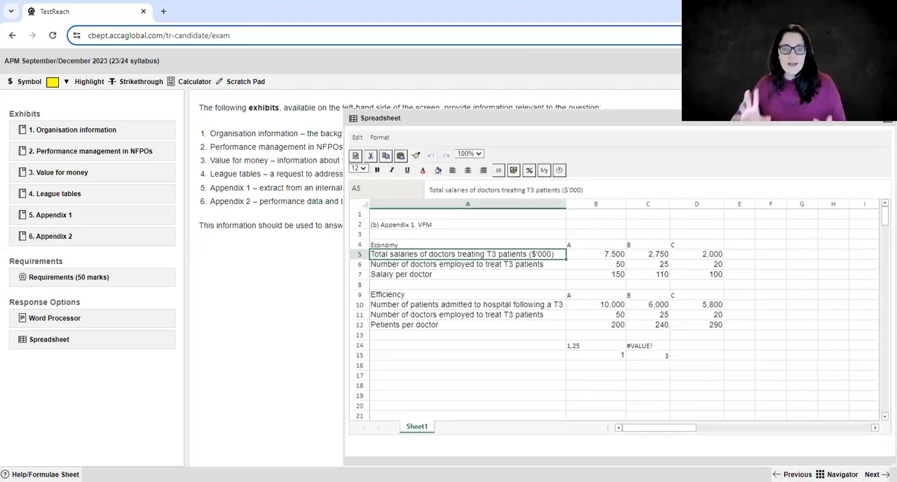